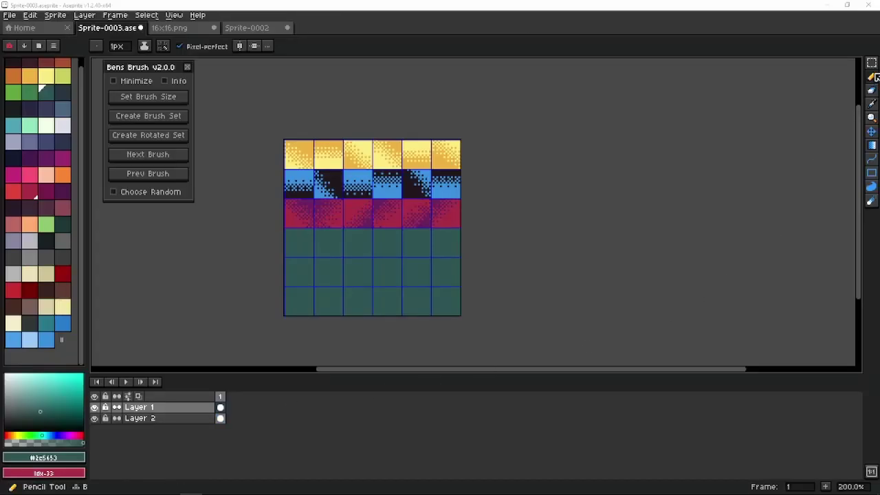
# Make a brush set from the top three tile rows, paint the bottom rows, then make a rock brush set.
pyautogui.moveTo(294, 154); pyautogui.dragTo(442, 217)
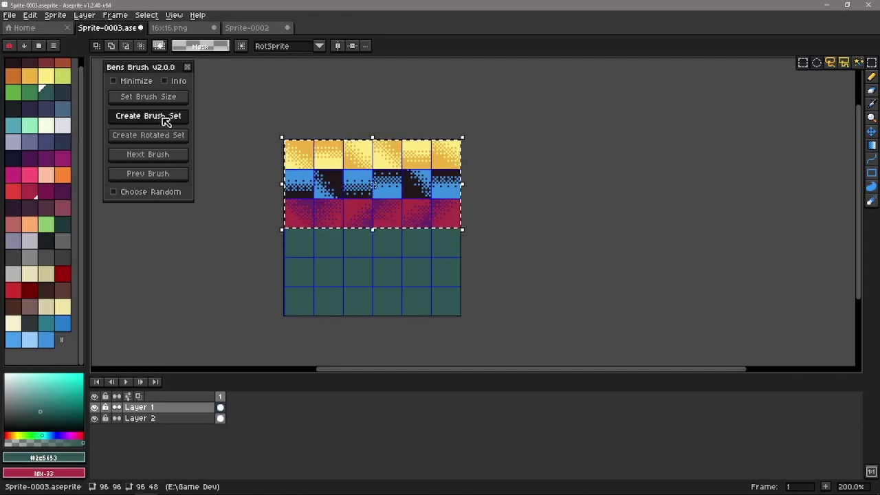
pyautogui.click(165, 122)
pyautogui.moveTo(302, 265)
pyautogui.mouseDown()
pyautogui.moveTo(361, 275)
pyautogui.moveTo(263, 304)
pyautogui.moveTo(375, 280)
pyautogui.moveTo(300, 266)
pyautogui.moveTo(417, 285)
pyautogui.moveTo(303, 277)
pyautogui.moveTo(262, 299)
pyautogui.moveTo(326, 311)
pyautogui.moveTo(403, 266)
pyautogui.moveTo(424, 282)
pyautogui.moveTo(338, 282)
pyautogui.mouseUp()
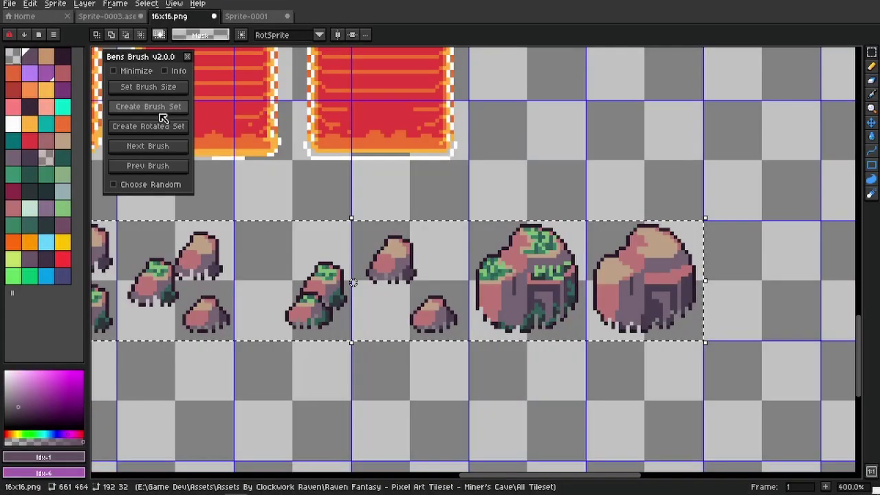
pyautogui.click(167, 107)
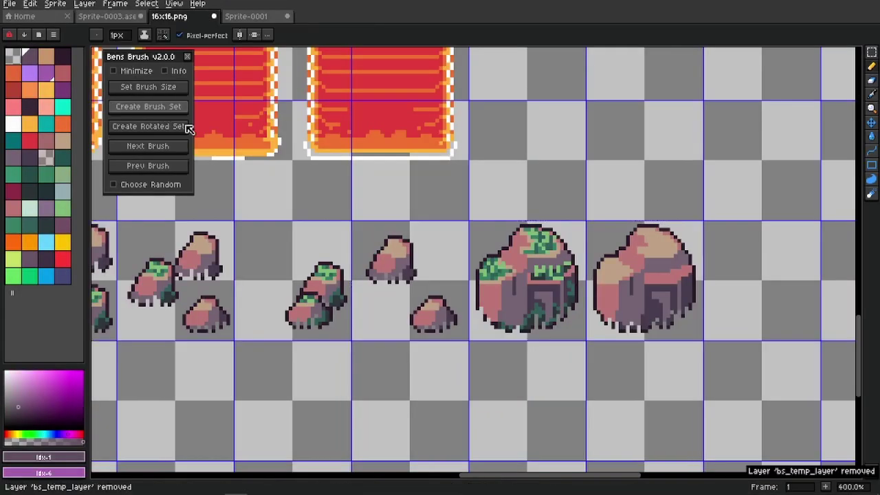
pyautogui.scroll(-1, 362, 261)
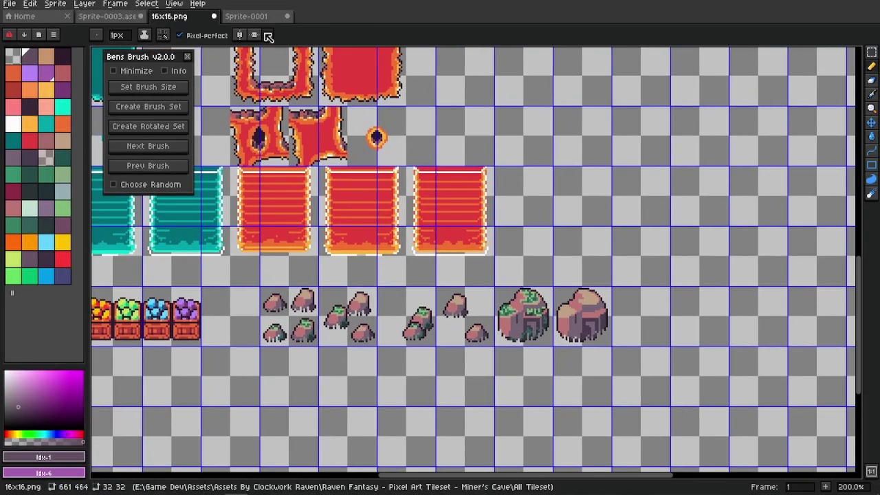
# Stamp random rocks and rock structures all over the dark Sprite-0001 canvas.
pyautogui.click(256, 16)
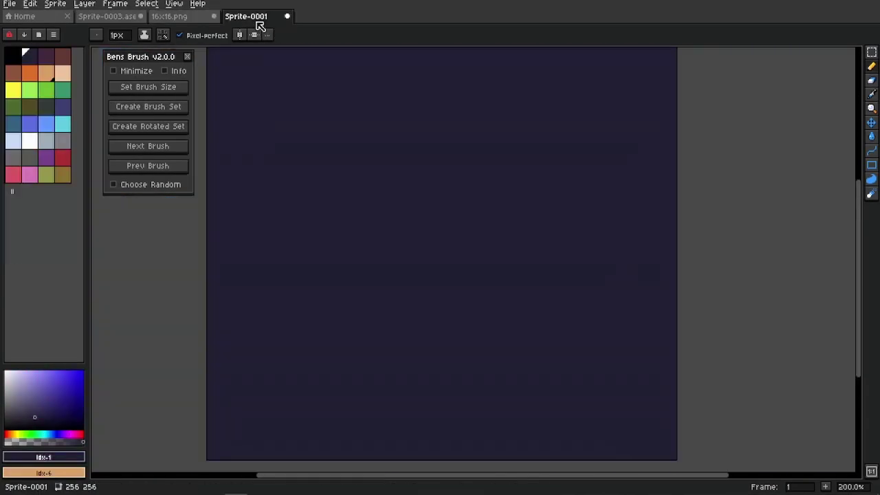
pyautogui.click(297, 129)
pyautogui.click(497, 155)
pyautogui.click(405, 242)
pyautogui.click(389, 144)
pyautogui.click(288, 257)
pyautogui.click(530, 297)
pyautogui.click(356, 377)
pyautogui.click(337, 222)
pyautogui.click(520, 211)
pyautogui.click(588, 383)
pyautogui.click(610, 230)
pyautogui.click(478, 377)
pyautogui.click(472, 264)
pyautogui.click(384, 316)
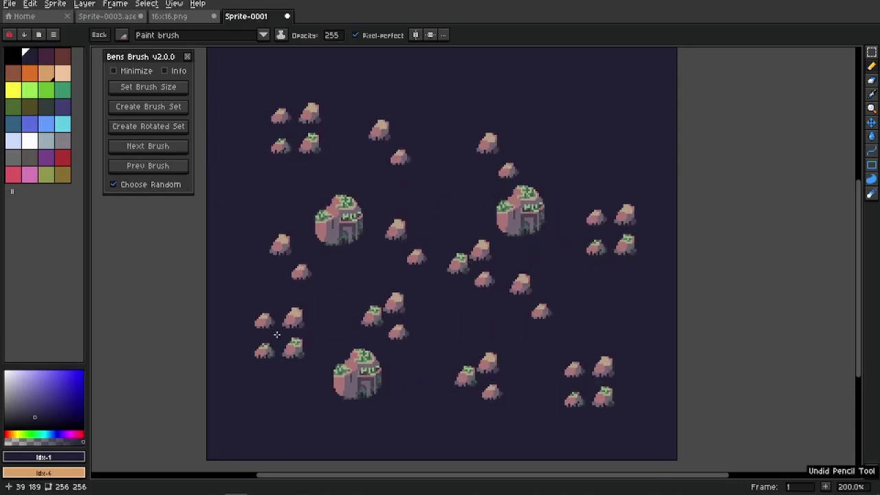
pyautogui.click(268, 335)
# Add more small rock pairs, rock groups and a few large plain rocks.
pyautogui.click(233, 265)
pyautogui.click(285, 196)
pyautogui.click(352, 277)
pyautogui.click(295, 411)
pyautogui.click(430, 395)
pyautogui.click(513, 436)
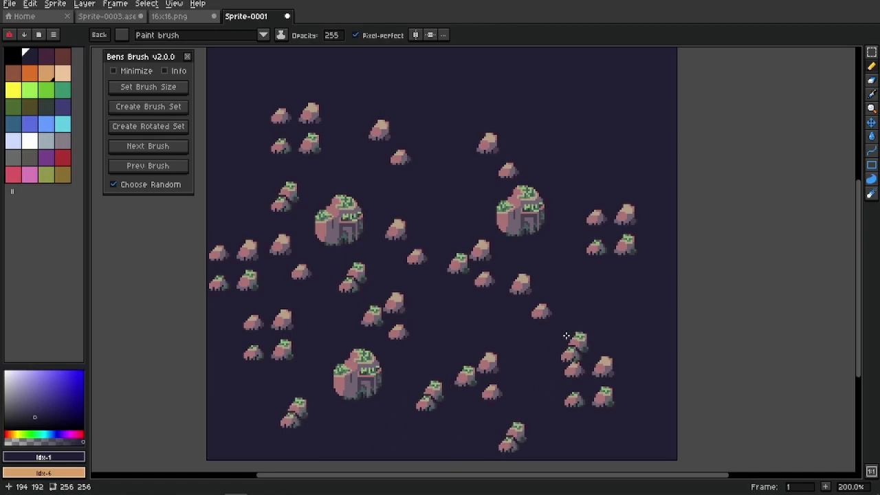
pyautogui.click(583, 323)
pyautogui.click(624, 165)
pyautogui.click(579, 108)
pyautogui.click(507, 83)
pyautogui.click(428, 110)
pyautogui.click(439, 194)
pyautogui.click(449, 331)
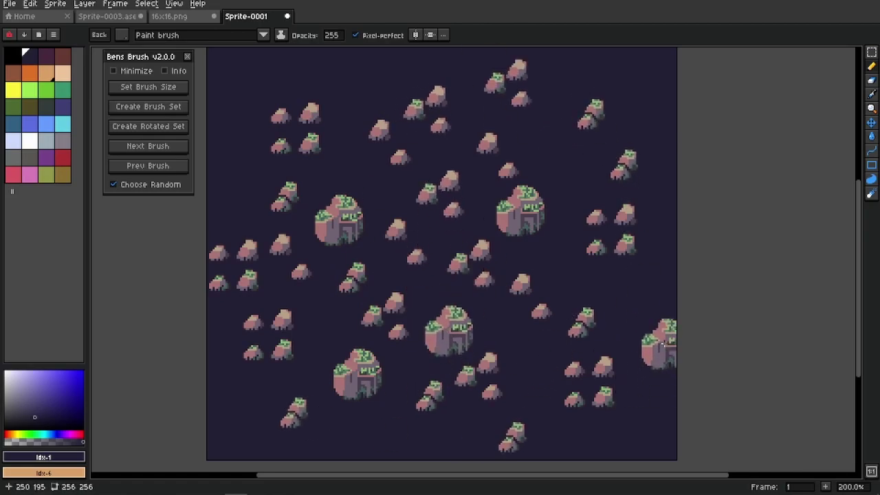
pyautogui.click(640, 325)
pyautogui.click(448, 333)
pyautogui.click(242, 152)
pyautogui.click(292, 75)
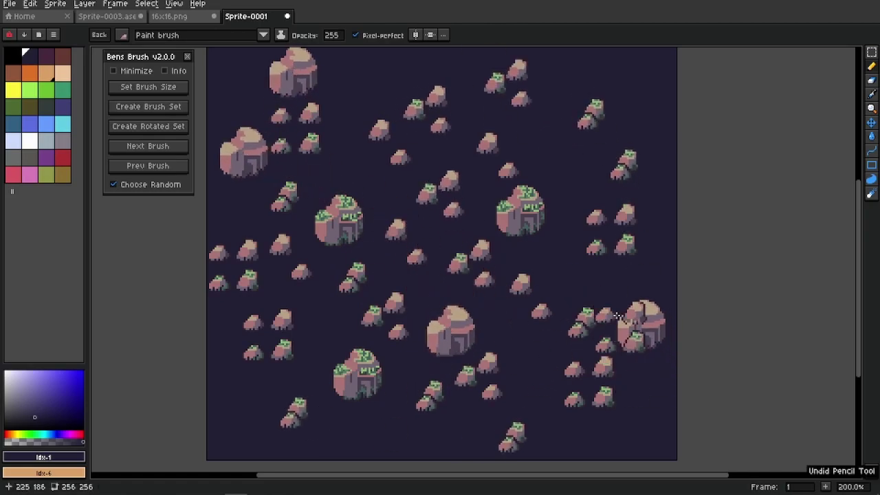
# Spray trees across Sprite-0002's lower half and draw a curved rainbow S-stroke.
pyautogui.scroll(-1, 716, 391)
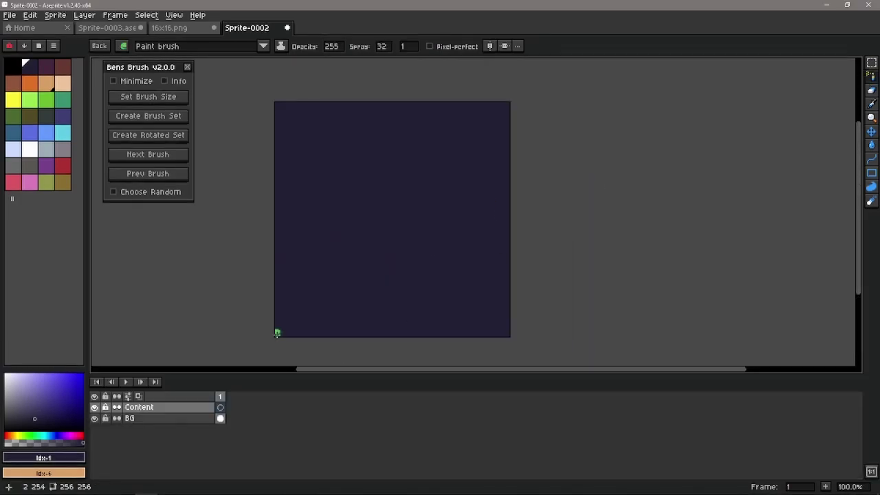
pyautogui.moveTo(277, 333)
pyautogui.mouseDown()
pyautogui.moveTo(231, 338)
pyautogui.moveTo(277, 295)
pyautogui.moveTo(401, 263)
pyautogui.moveTo(261, 269)
pyautogui.moveTo(274, 204)
pyautogui.moveTo(478, 216)
pyautogui.moveTo(261, 165)
pyautogui.moveTo(397, 91)
pyautogui.mouseUp()
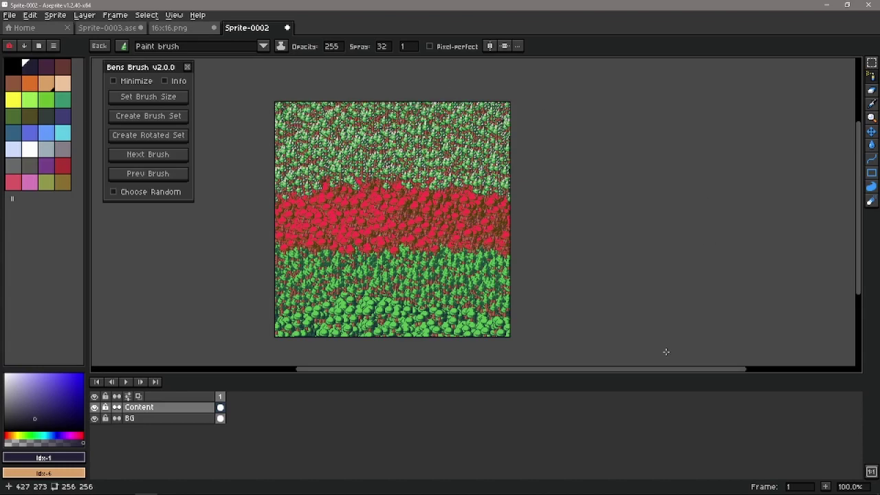
pyautogui.moveTo(352, 90)
pyautogui.mouseDown()
pyautogui.moveTo(373, 122)
pyautogui.moveTo(709, 423)
pyautogui.moveTo(325, 227)
pyautogui.moveTo(301, 233)
pyautogui.moveTo(761, 207)
pyautogui.mouseUp()
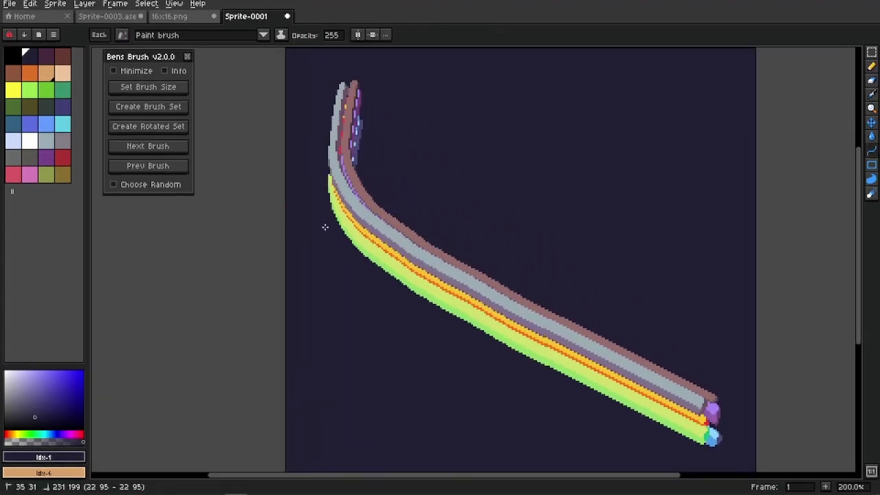
pyautogui.click(717, 275)
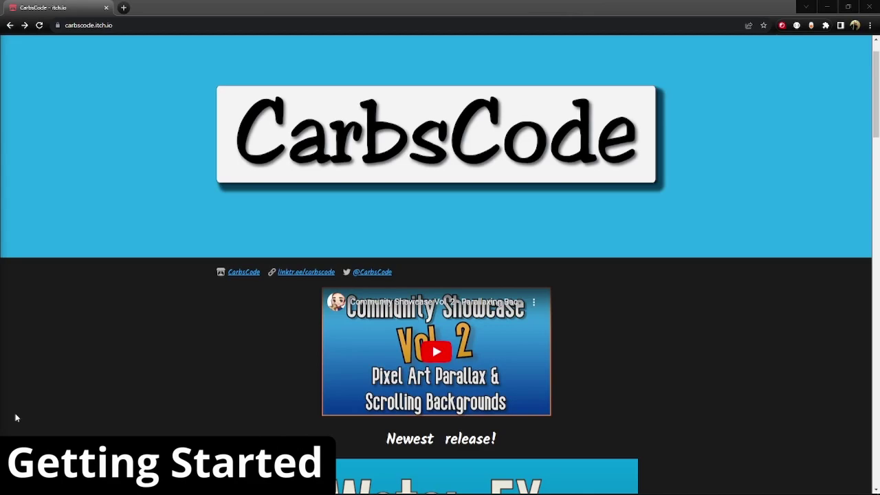
# Scroll down to CarbsCode's add-on cards, then open bens-brush.aseprite-extension from Downloads.
pyautogui.scroll(-2, 502, 400)
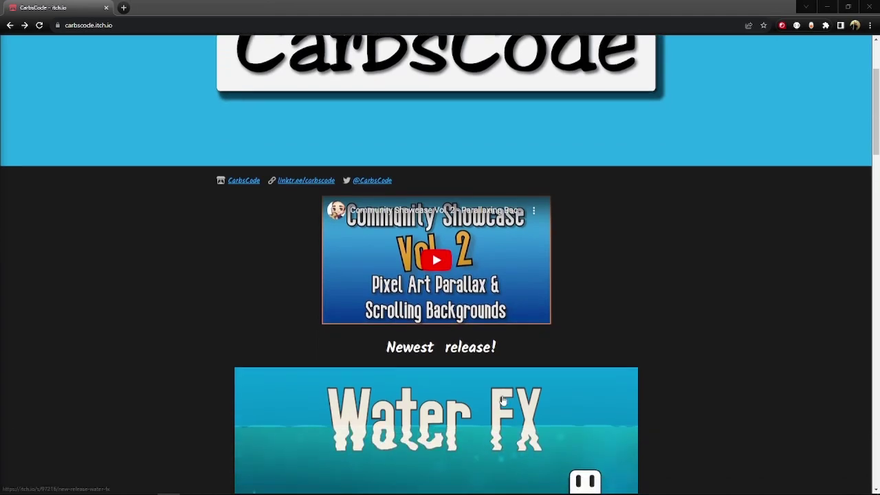
pyautogui.scroll(-5, 503, 401)
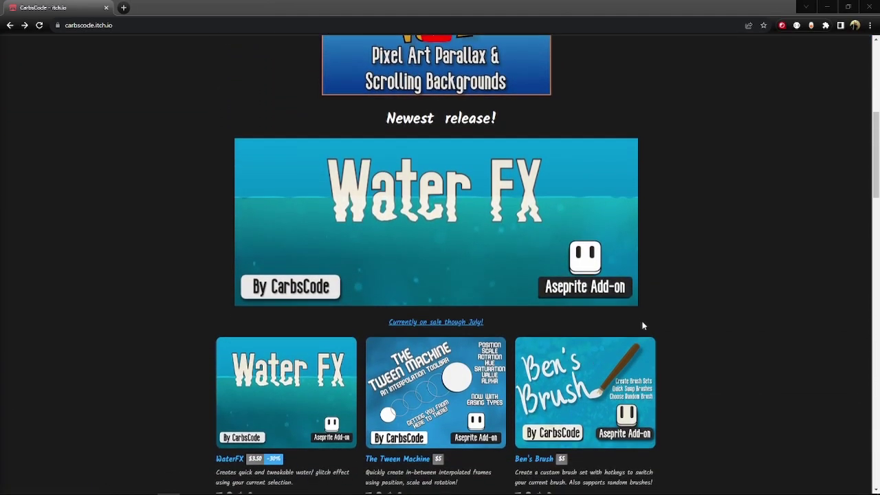
pyautogui.click(827, 7)
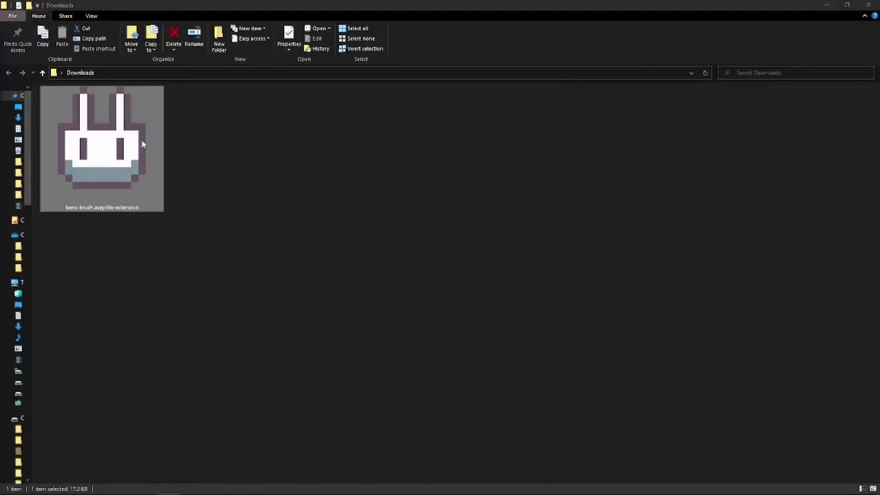
pyautogui.doubleClick(100, 143)
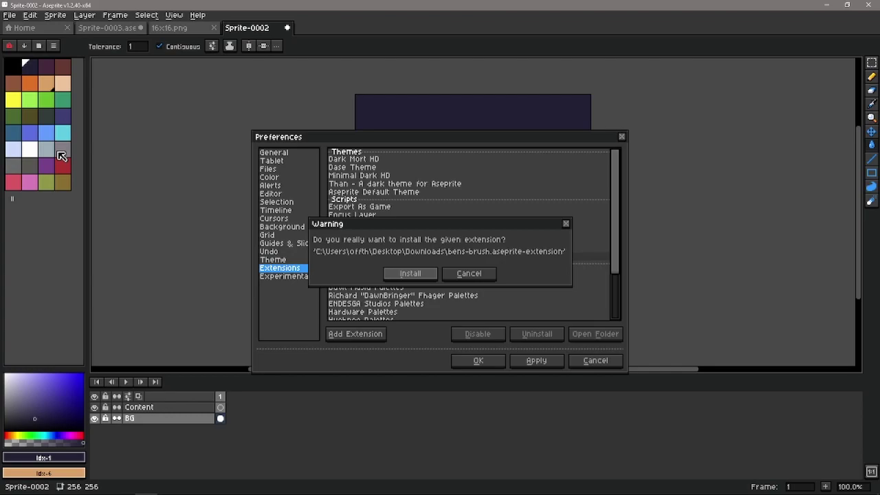
# Install bens-brush, then install it again by dropping the file onto the canvas.
pyautogui.click(421, 274)
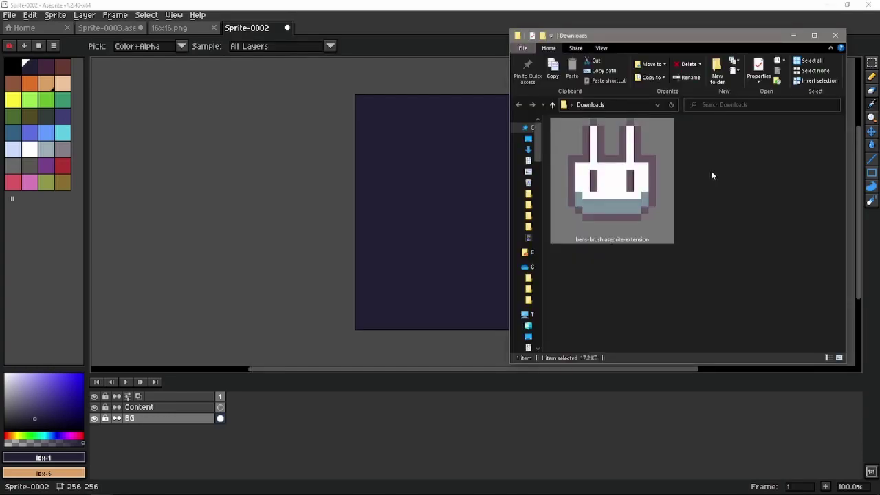
pyautogui.moveTo(634, 176); pyautogui.dragTo(379, 147)
pyautogui.moveTo(322, 145); pyautogui.dragTo(322, 145)
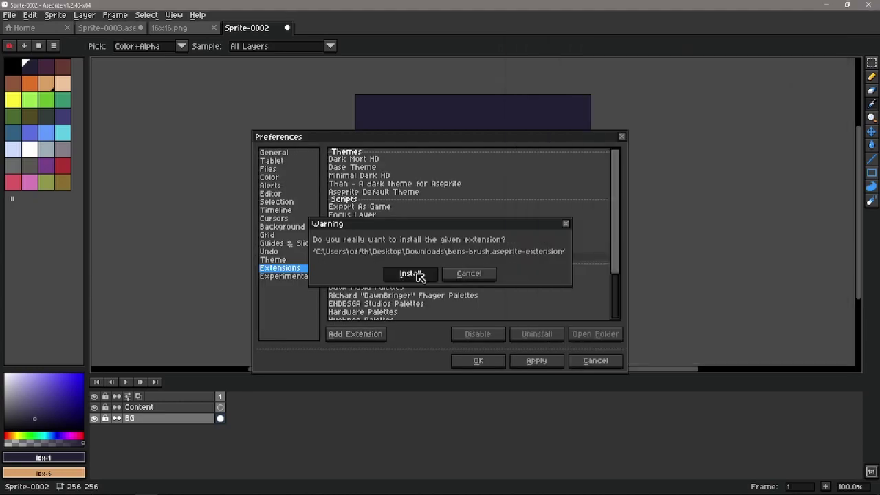
pyautogui.click(411, 272)
# Add bens-brush.aseprite-extension through Preferences > Extensions > Add Extension and confirm it.
pyautogui.click(494, 361)
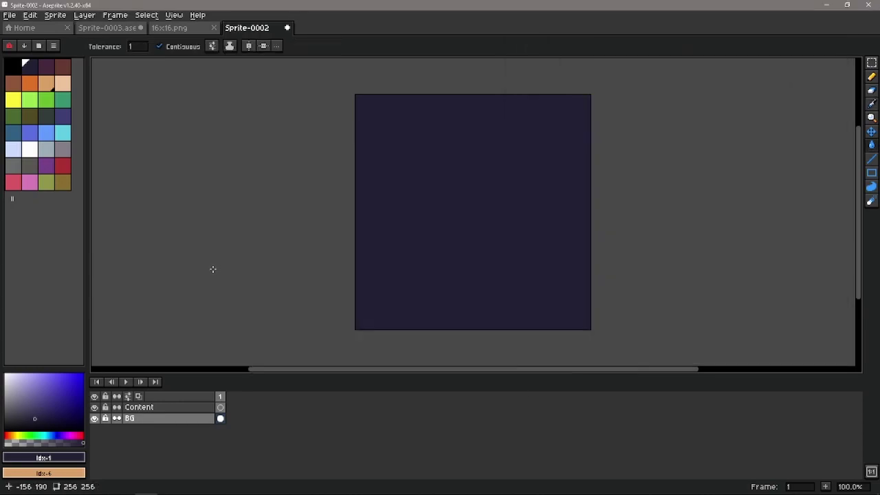
pyautogui.click(30, 15)
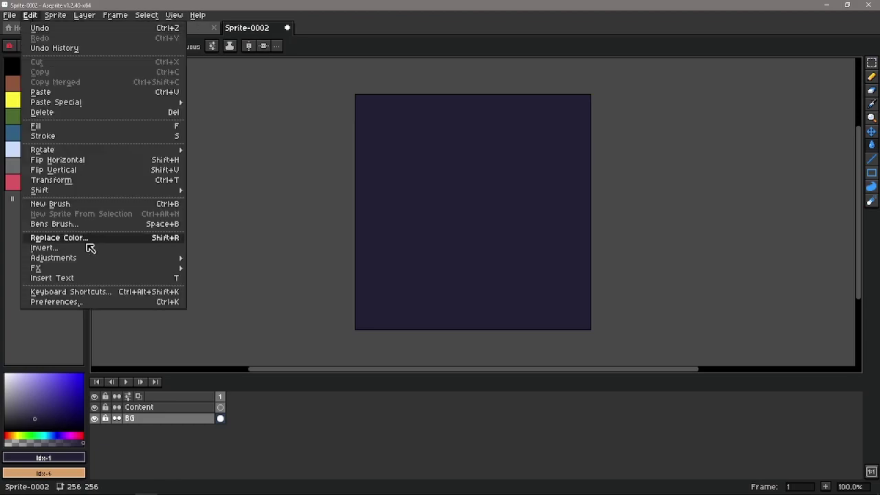
pyautogui.click(78, 302)
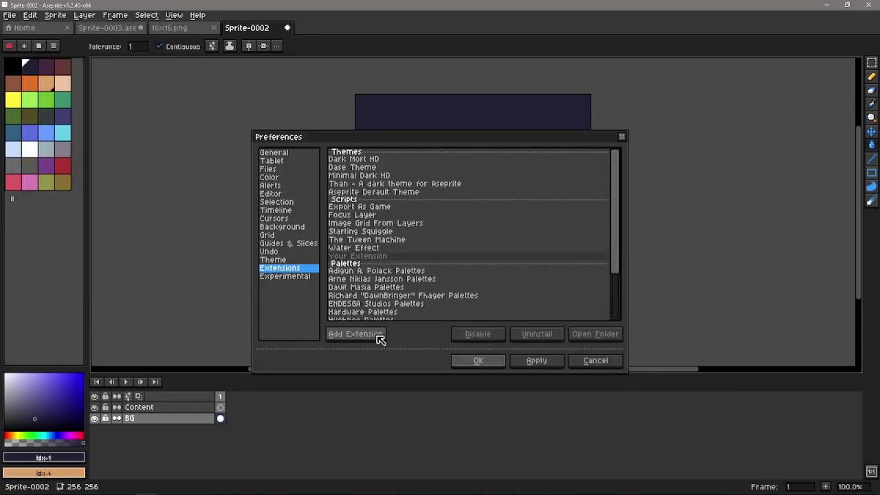
pyautogui.click(354, 335)
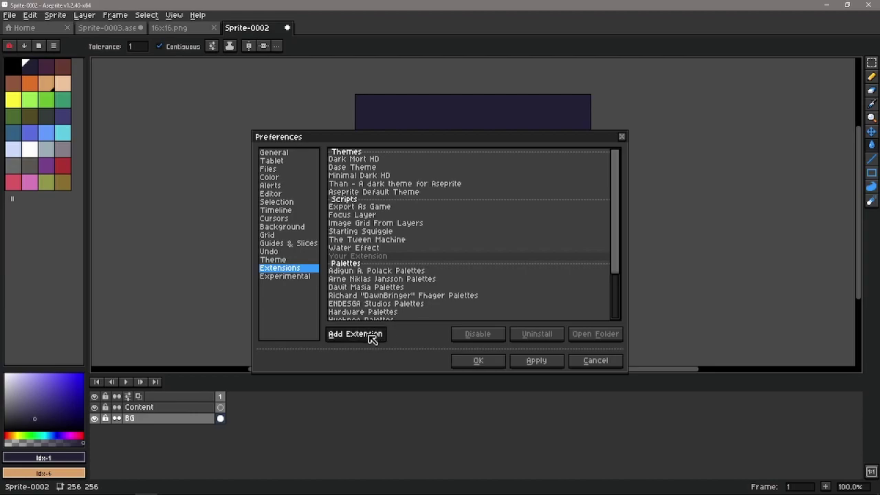
pyautogui.click(143, 112)
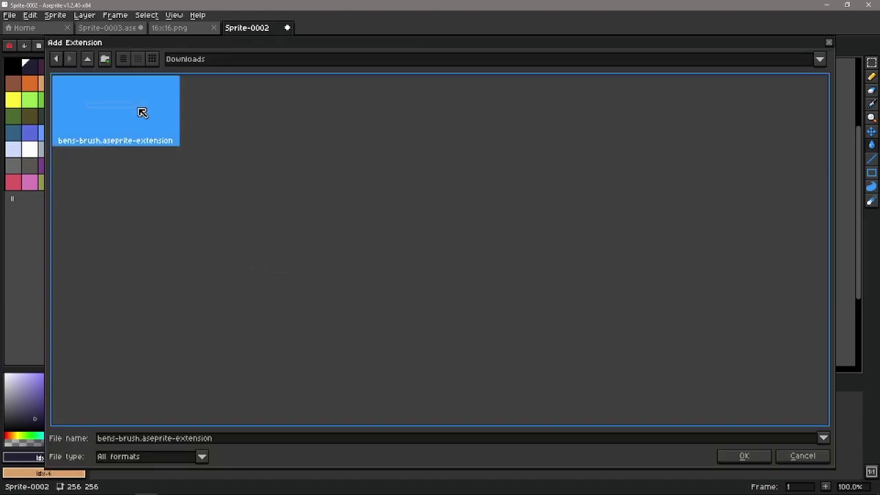
pyautogui.click(752, 455)
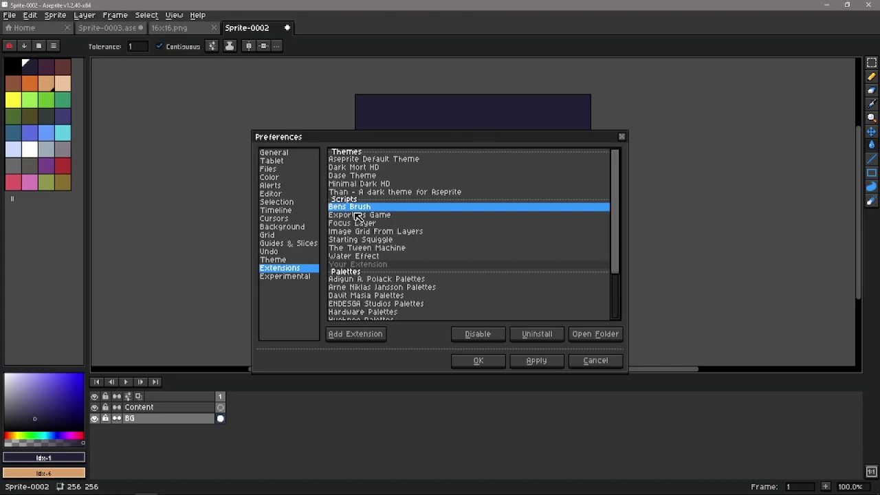
pyautogui.press('Escape')
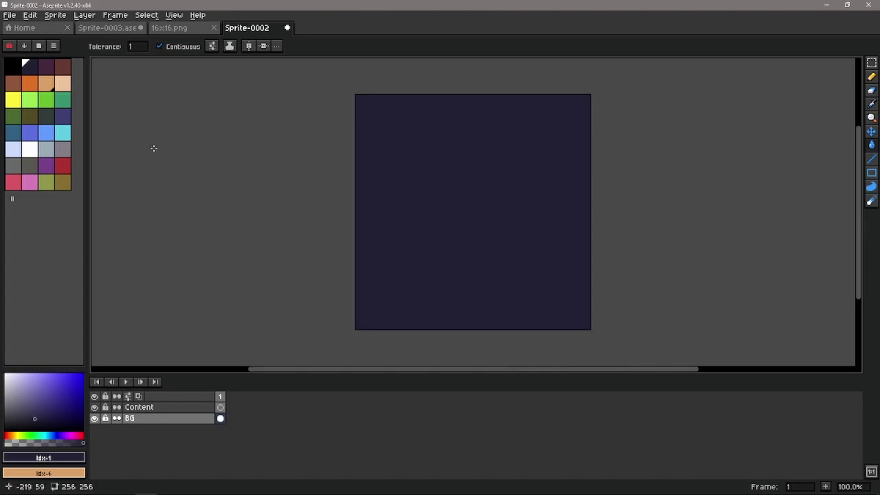
pyautogui.click(31, 15)
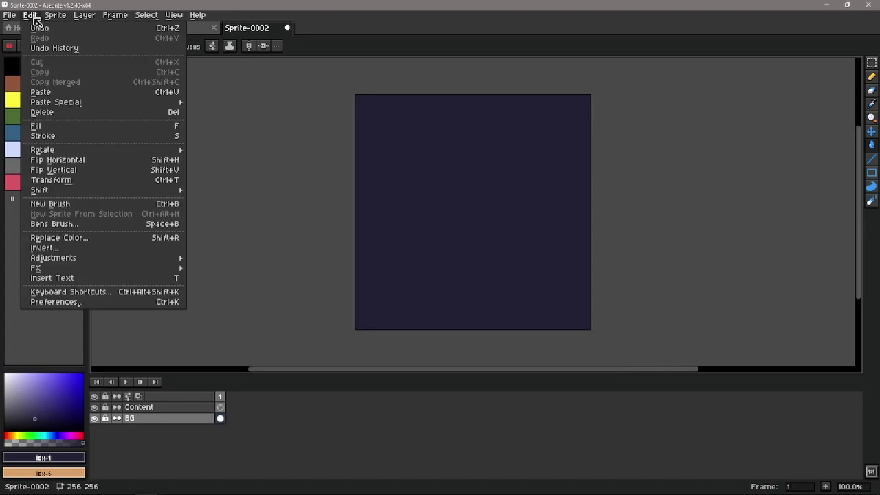
# On Sprite-0003, select the first 16×16 tree tile and apply Set Brush Size.
pyautogui.click(107, 225)
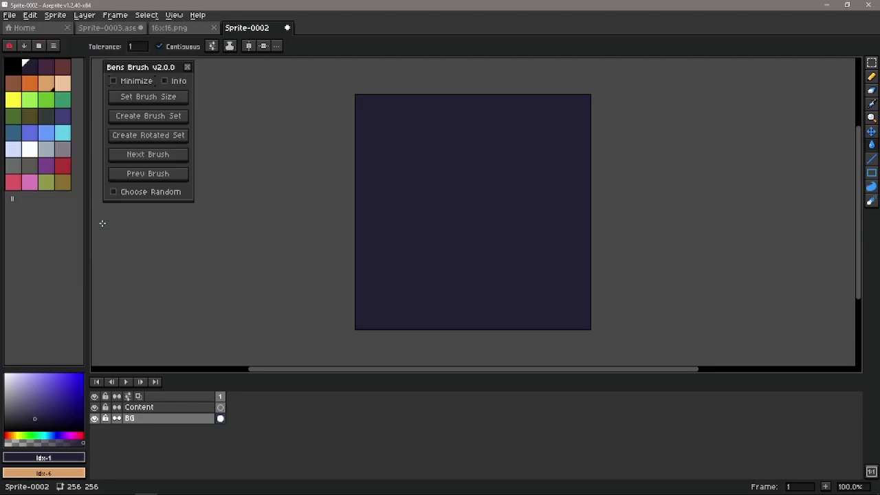
pyautogui.click(113, 27)
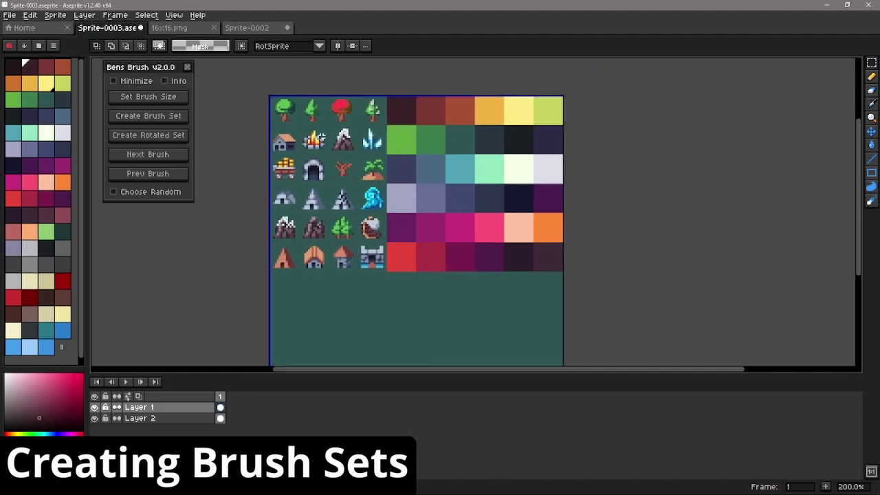
pyautogui.moveTo(462, 214); pyautogui.dragTo(326, 192)
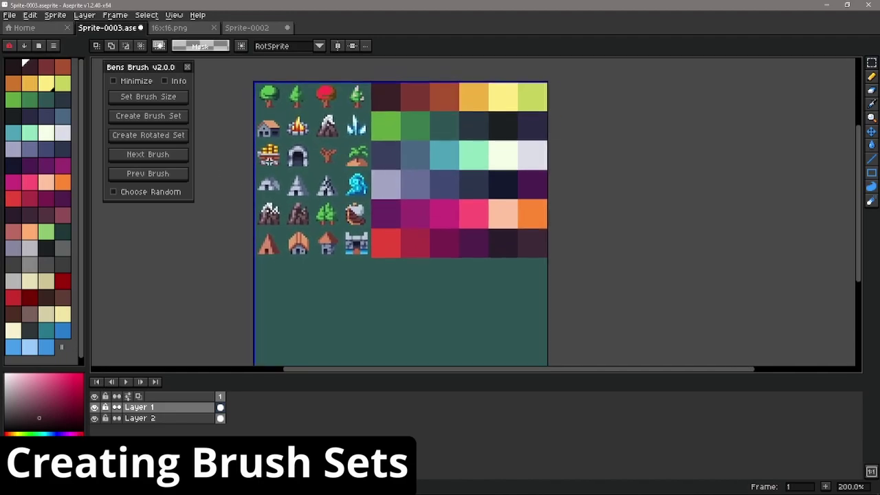
pyautogui.scroll(7, 309, 101)
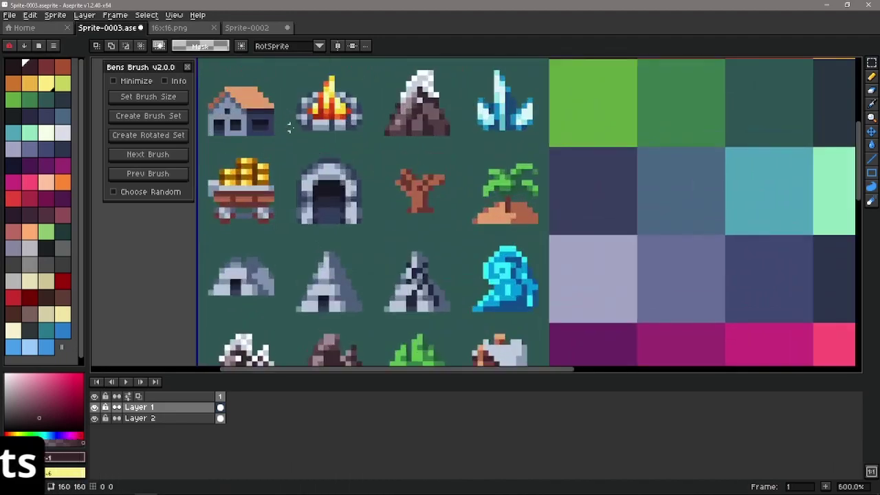
pyautogui.moveTo(317, 82); pyautogui.dragTo(486, 247)
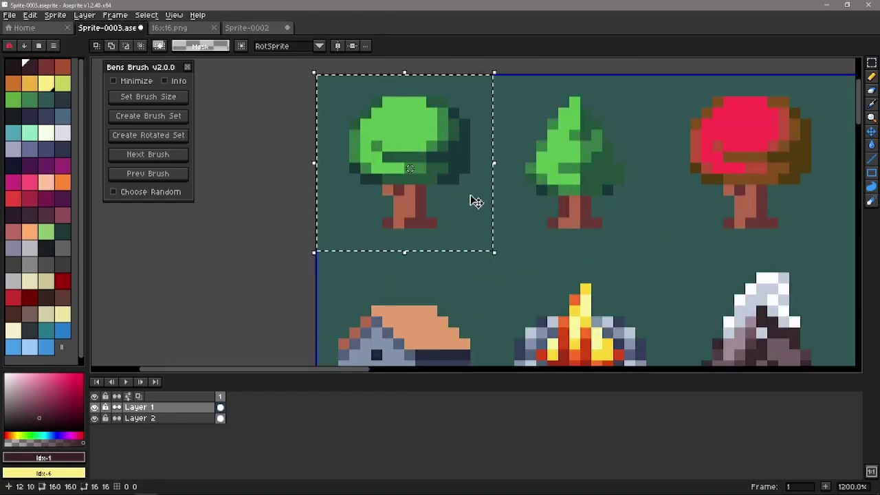
pyautogui.scroll(-4, 491, 209)
pyautogui.moveTo(577, 294); pyautogui.dragTo(413, 236)
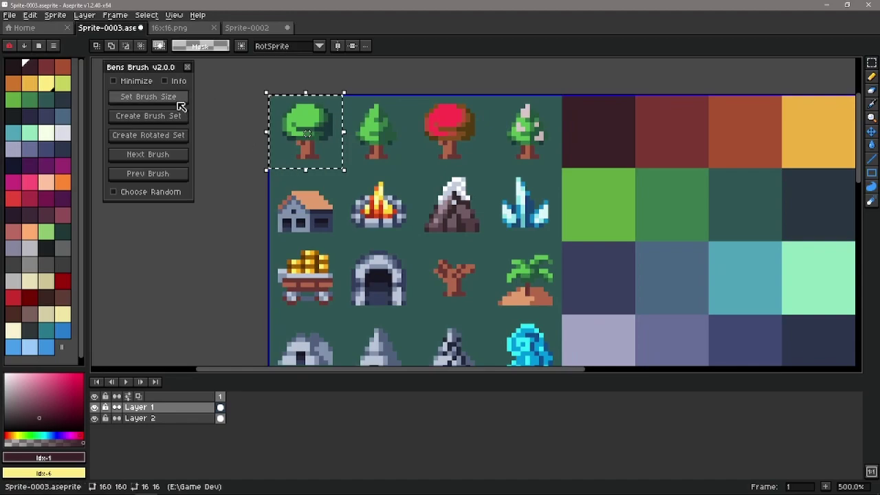
pyautogui.click(157, 98)
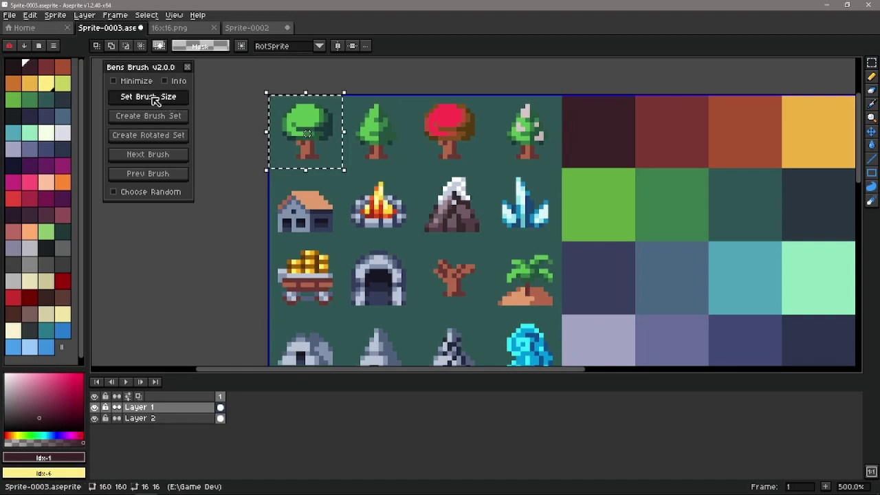
# Recentre the sprite sheet, inspect the 16x16.png sheet, and come back to Sprite-0003.
pyautogui.scroll(-2, 495, 274)
pyautogui.moveTo(540, 324); pyautogui.dragTo(515, 222)
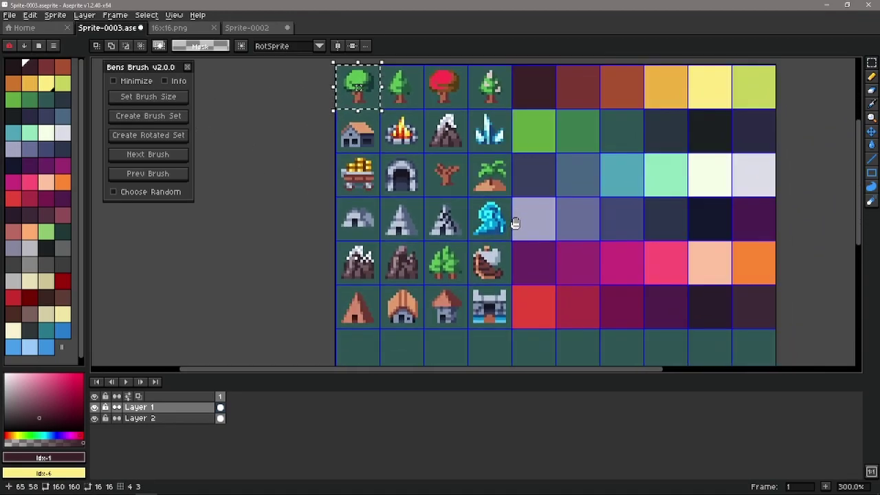
pyautogui.moveTo(566, 307); pyautogui.dragTo(497, 243)
pyautogui.scroll(-1, 497, 243)
pyautogui.moveTo(440, 201); pyautogui.dragTo(413, 211)
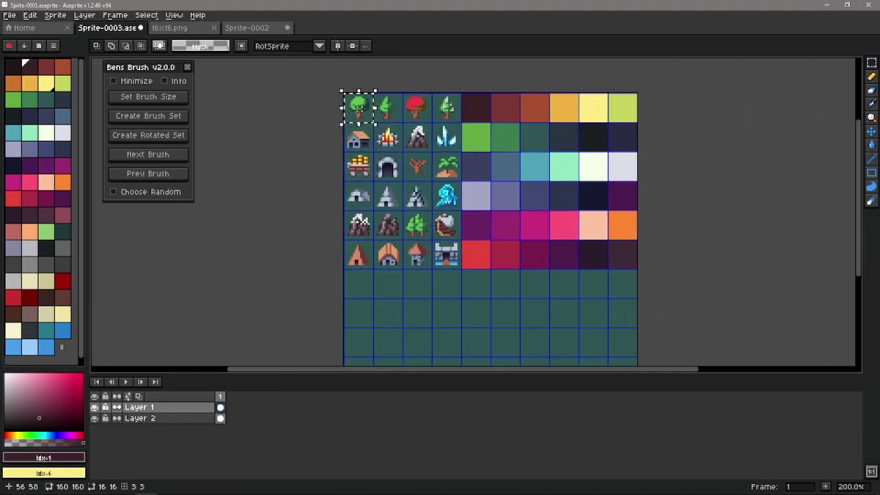
pyautogui.click(170, 28)
pyautogui.scroll(4, 382, 303)
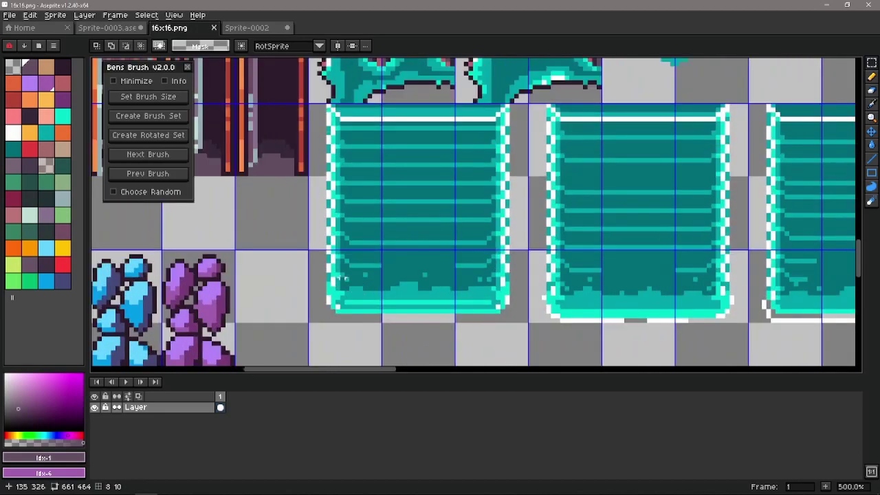
pyautogui.hscroll(-6, 341, 279)
pyautogui.scroll(3, 341, 279)
pyautogui.scroll(-2, 394, 204)
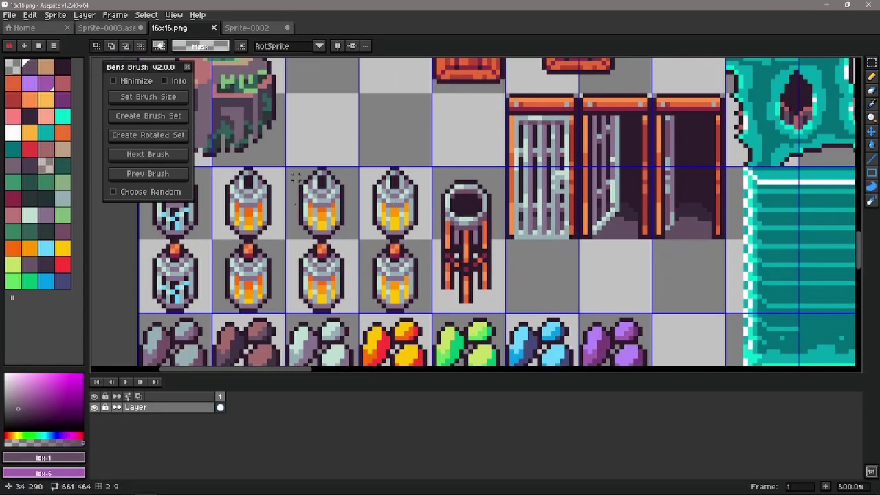
pyautogui.scroll(-3, 455, 234)
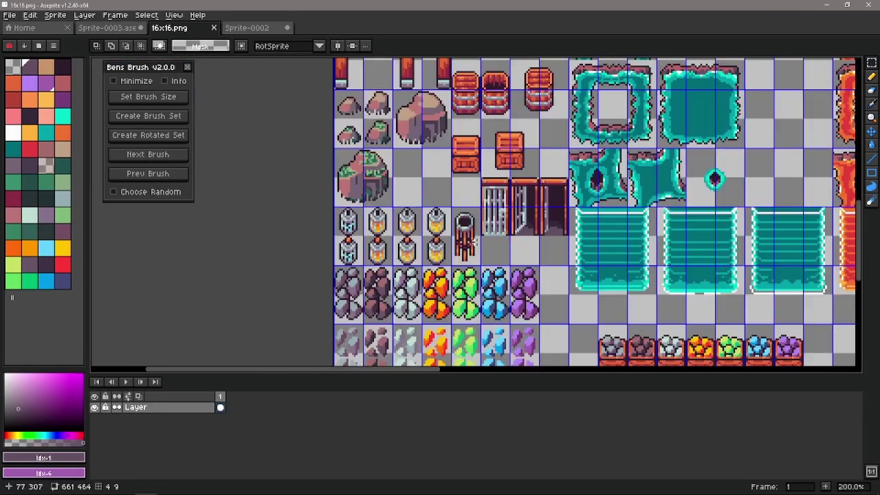
pyautogui.click(126, 27)
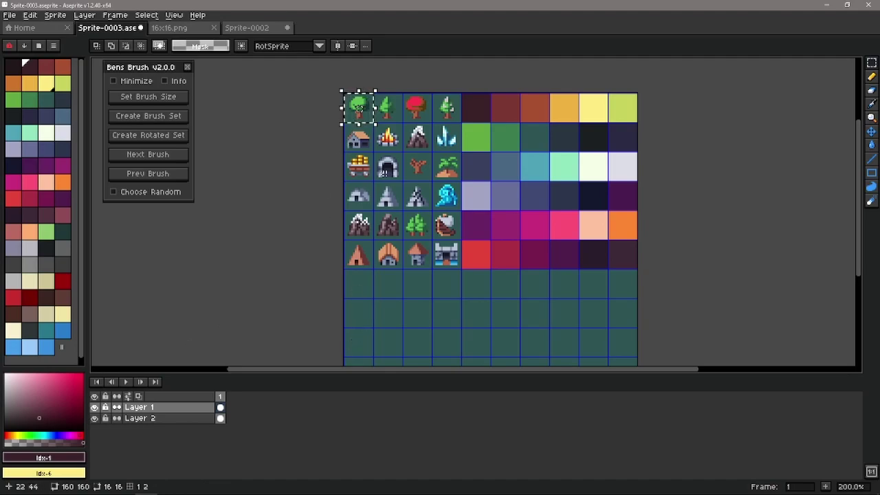
# Replace the tree selection with the 4×3 tile block and create a brush set.
pyautogui.click(359, 128)
pyautogui.moveTo(358, 159); pyautogui.dragTo(458, 227)
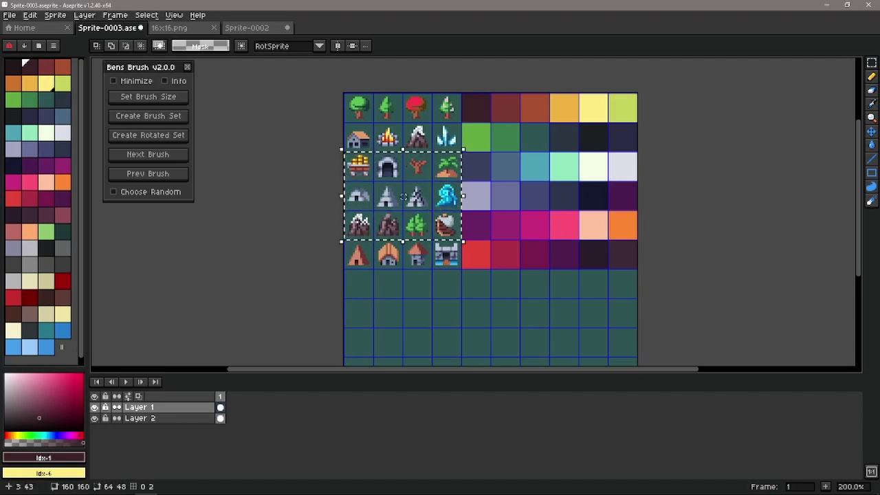
pyautogui.click(166, 119)
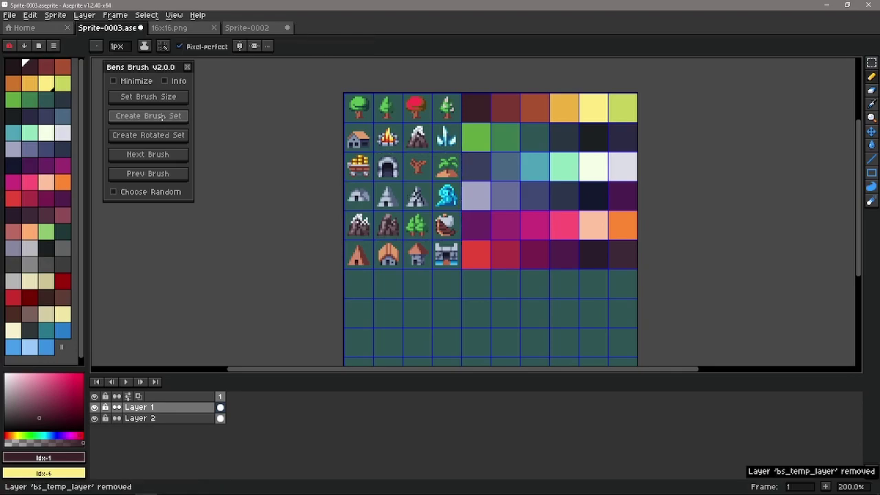
# Try the cart and arch brushes in empty rows and undo, then test an arch on Sprite-0002.
pyautogui.click(173, 160)
pyautogui.moveTo(431, 334)
pyautogui.mouseDown()
pyautogui.moveTo(309, 267)
pyautogui.moveTo(429, 279)
pyautogui.mouseUp()
pyautogui.hotkey('ctrl', 'z')
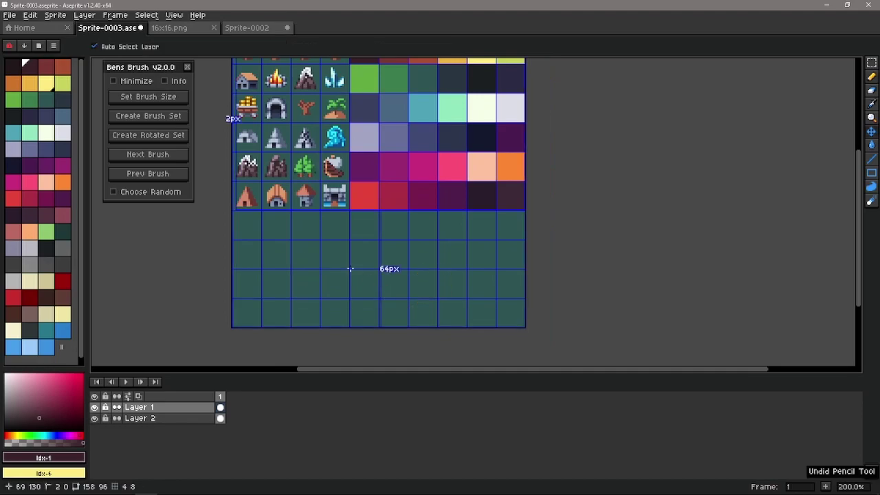
pyautogui.click(171, 157)
pyautogui.moveTo(306, 275)
pyautogui.mouseDown()
pyautogui.moveTo(390, 299)
pyautogui.moveTo(421, 288)
pyautogui.mouseUp()
pyautogui.hotkey('ctrl', 'z')
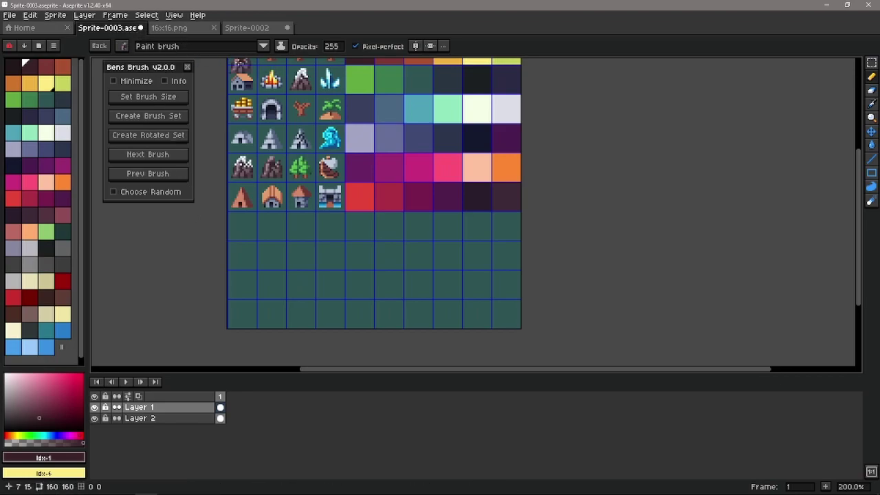
pyautogui.click(253, 27)
pyautogui.moveTo(369, 242)
pyautogui.mouseDown()
pyautogui.moveTo(443, 221)
pyautogui.moveTo(450, 239)
pyautogui.mouseUp()
# Undo the arch stroke, then try the next brush in a stroke and undo it.
pyautogui.scroll(1, 420, 190)
pyautogui.hotkey('ctrl', 'z')
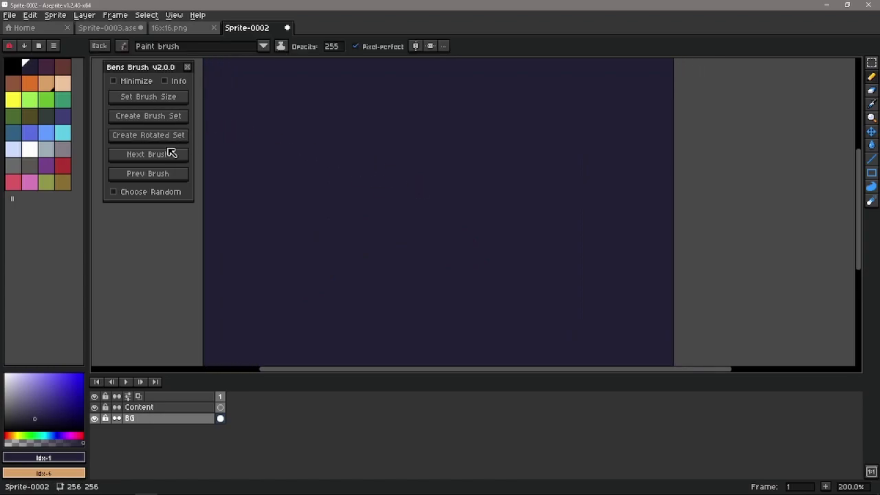
pyautogui.click(171, 153)
pyautogui.moveTo(330, 208); pyautogui.dragTo(488, 164)
pyautogui.hotkey('ctrl', 'z')
# Stamp five trees across the upper part of the canvas.
pyautogui.click(434, 126)
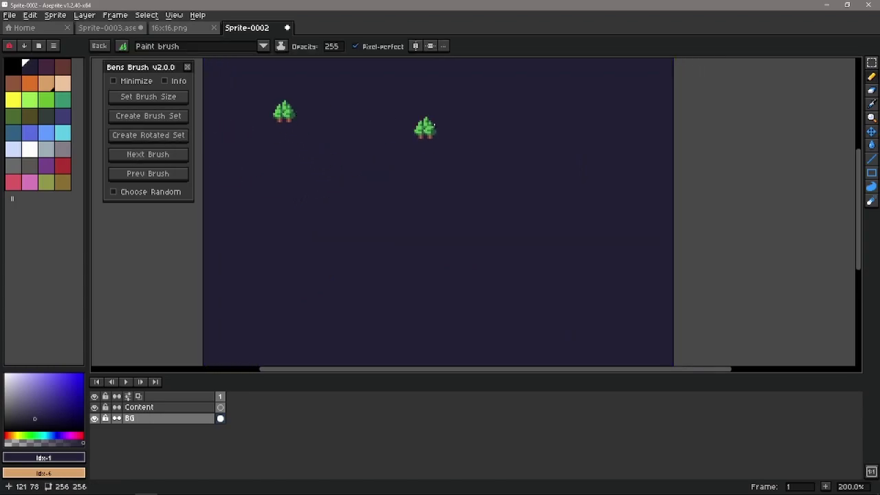
pyautogui.click(590, 191)
pyautogui.click(395, 93)
pyautogui.click(485, 119)
pyautogui.click(428, 199)
# Switch to the next brush and stamp three rocks.
pyautogui.click(170, 159)
pyautogui.click(266, 221)
pyautogui.click(354, 155)
pyautogui.click(396, 238)
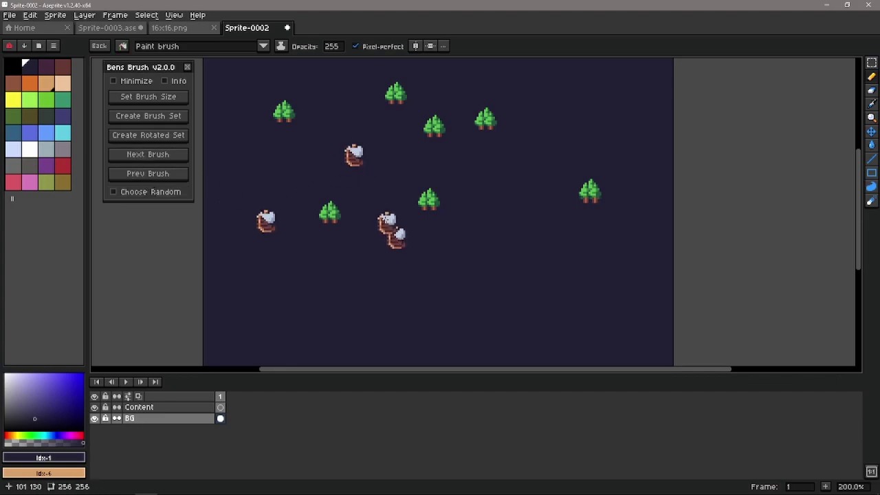
# Switch to the gold cart brush and stamp seven carts around the canvas.
pyautogui.click(169, 157)
pyautogui.click(353, 270)
pyautogui.click(369, 207)
pyautogui.click(500, 260)
pyautogui.click(496, 180)
pyautogui.click(469, 235)
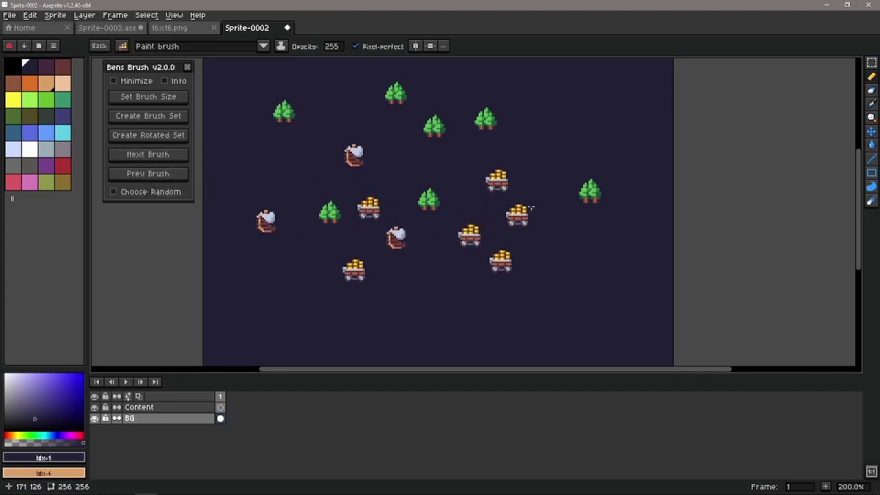
pyautogui.click(550, 185)
pyautogui.click(567, 127)
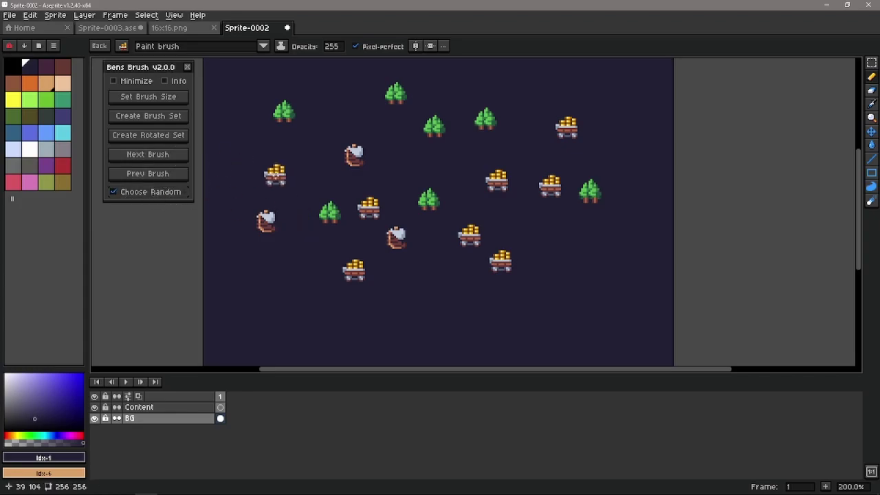
# Undo a misplaced cart and stamp three trees on the left side.
pyautogui.click(274, 176)
pyautogui.hotkey('ctrl', 'z')
pyautogui.click(180, 155)
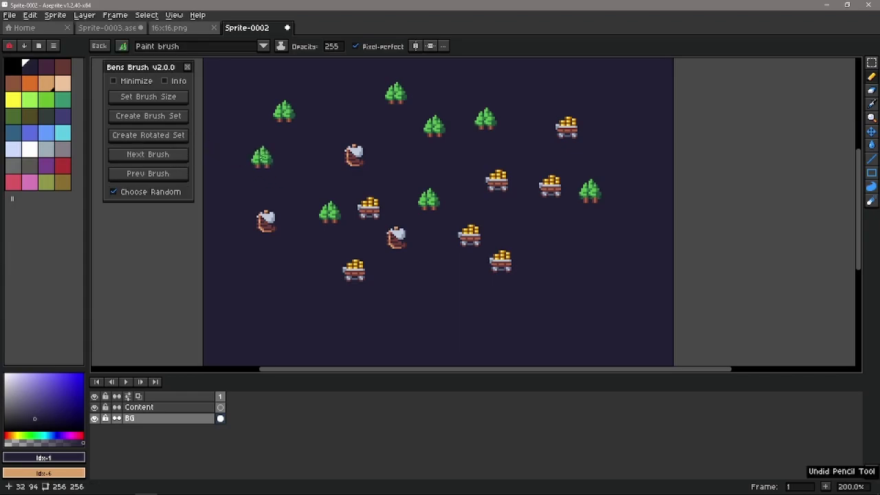
pyautogui.click(260, 157)
pyautogui.click(231, 196)
# Switch to the tent brush and stamp three tents at the top left.
pyautogui.click(180, 154)
pyautogui.click(240, 112)
pyautogui.click(262, 66)
pyautogui.click(229, 84)
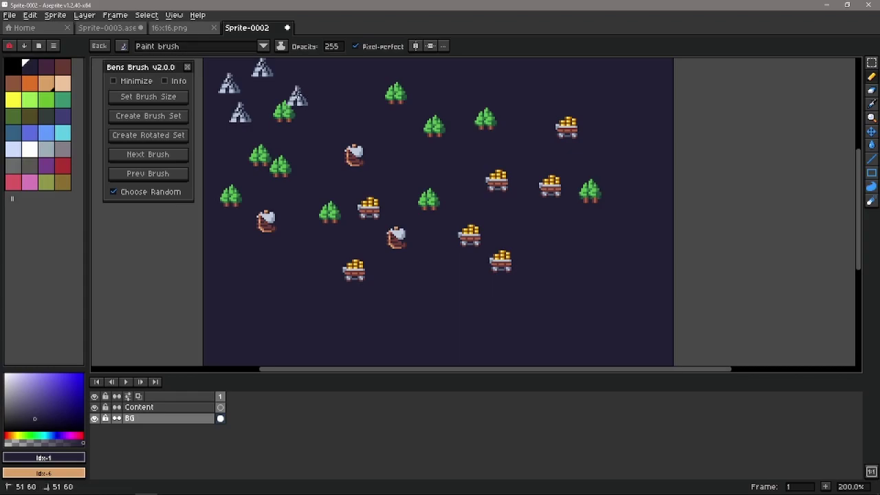
# Switch back to the snowy mountain brush and stamp four mountains lower left.
pyautogui.click(174, 174)
pyautogui.click(242, 259)
pyautogui.click(275, 278)
pyautogui.click(246, 291)
pyautogui.click(316, 309)
# Switch brushes and stamp three bare trees on the left.
pyautogui.click(172, 157)
pyautogui.click(287, 254)
pyautogui.click(272, 189)
pyautogui.click(309, 197)
# Stamp two gold carts on the left and two mountains near the top centre.
pyautogui.click(147, 154)
pyautogui.click(305, 177)
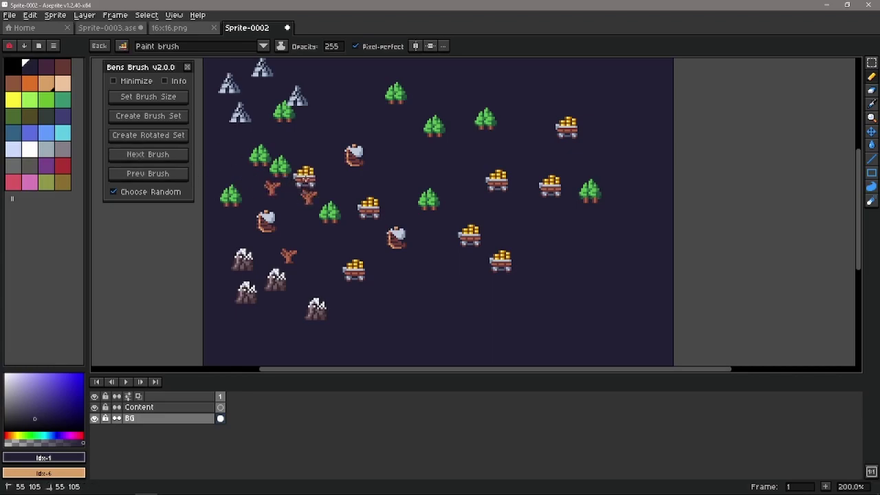
pyautogui.click(303, 132)
pyautogui.click(171, 158)
pyautogui.click(358, 124)
pyautogui.click(396, 137)
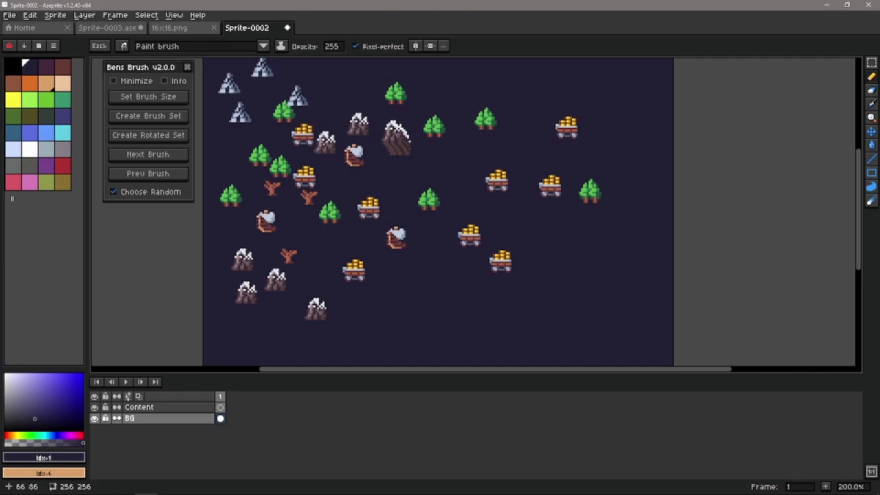
# Open Edit > Keyboard Shortcuts and filter the list by 'ben'.
pyautogui.click(40, 15)
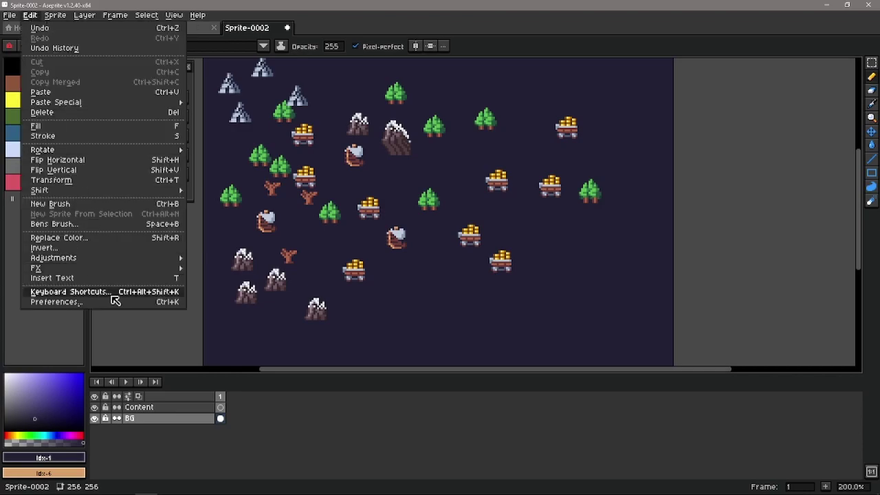
pyautogui.click(69, 291)
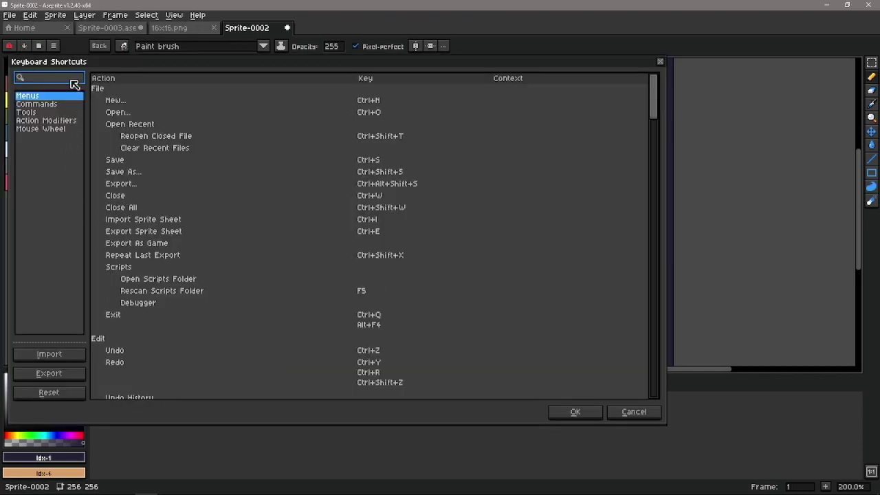
pyautogui.write('bens')
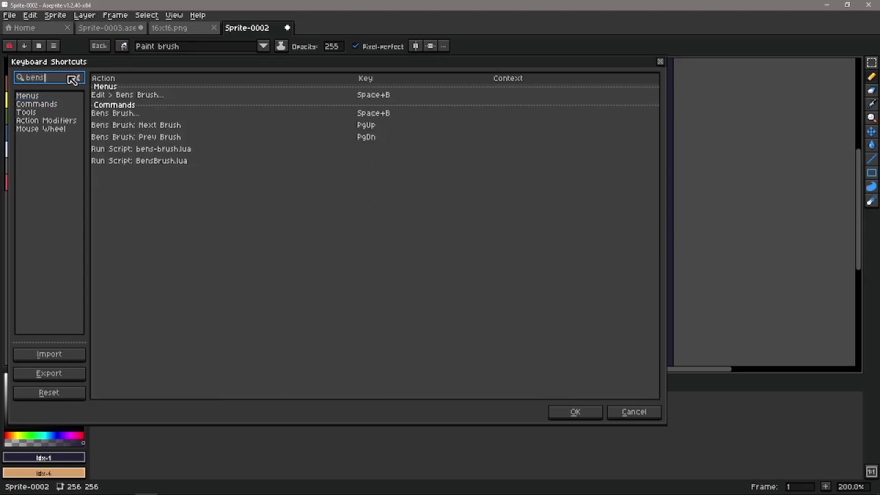
pyautogui.moveTo(121, 115)
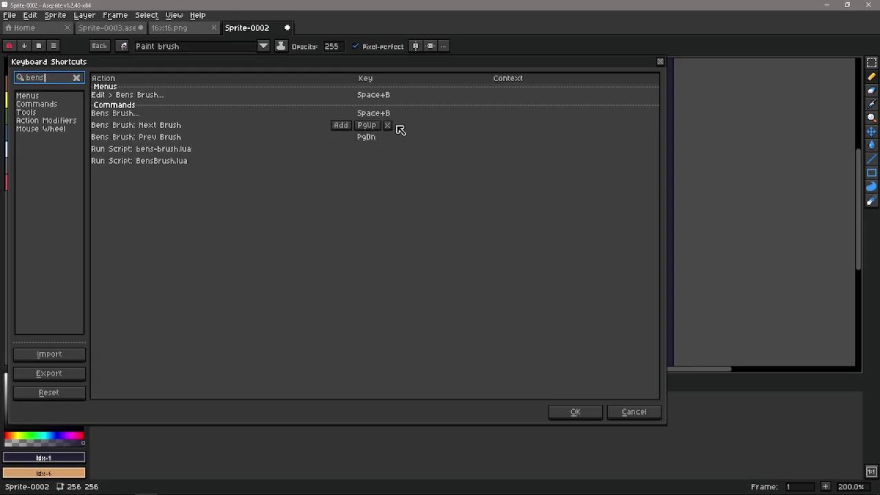
# Confirm the new shortcuts, undo the last stamp, and cycle the brush set to the gold cart.
pyautogui.click(593, 413)
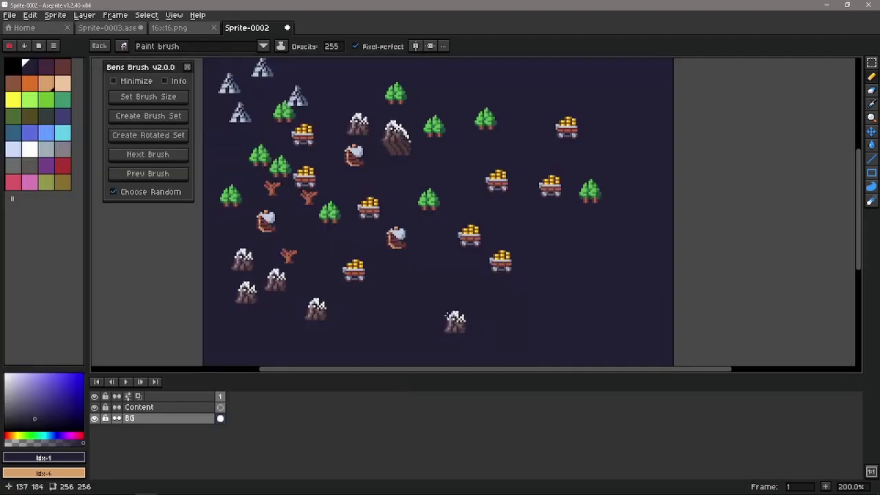
pyautogui.hotkey('ctrl', 'z')
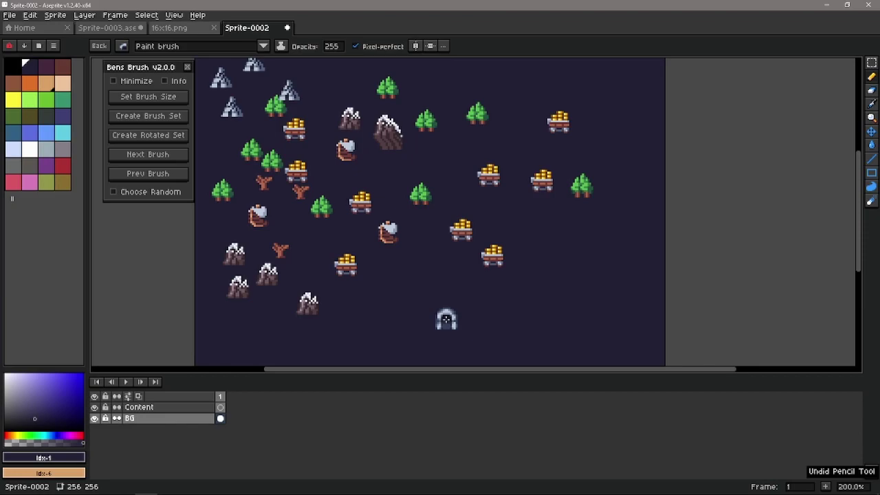
pyautogui.press('n')
pyautogui.press('n')
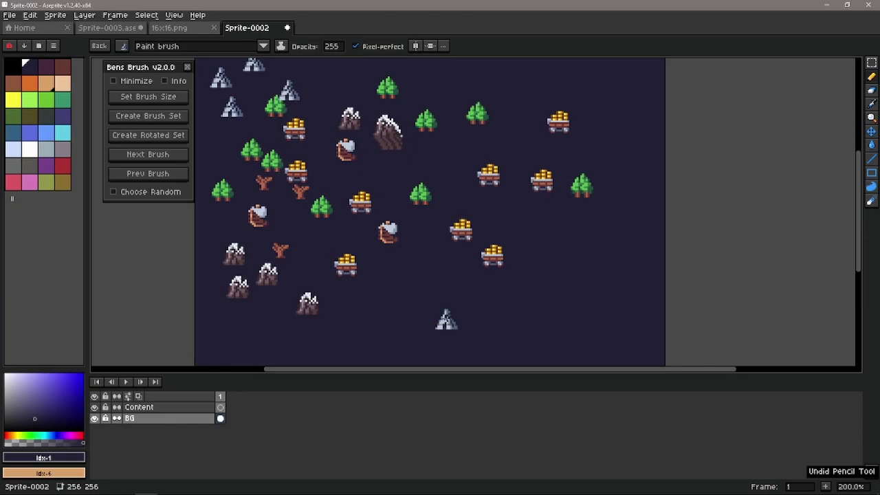
pyautogui.press('n')
pyautogui.press('n')
pyautogui.press('n')
pyautogui.press('n')
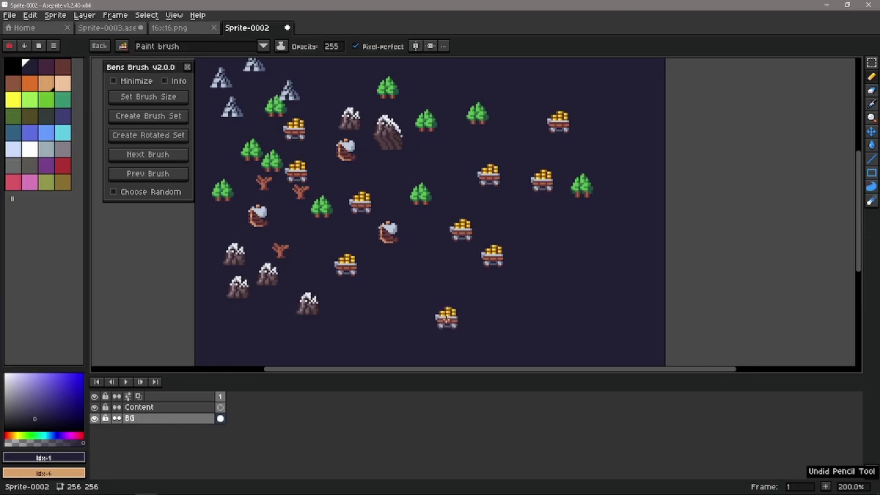
pyautogui.press('n')
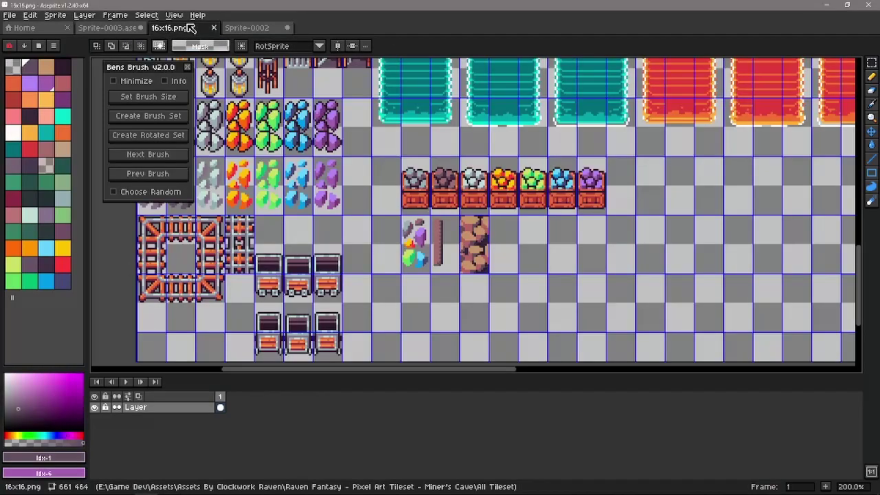
# Make a custom brush from the gem, post and rock tiles on 16x16.png.
pyautogui.click(191, 29)
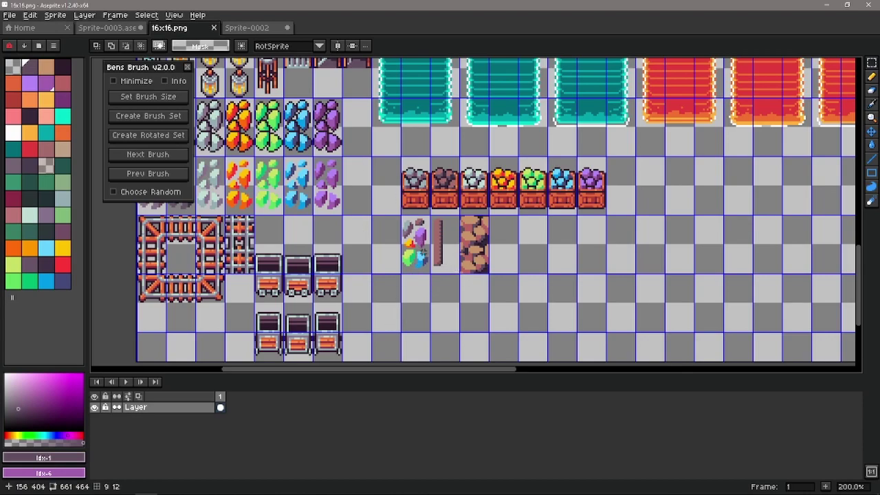
pyautogui.moveTo(419, 254); pyautogui.dragTo(482, 242)
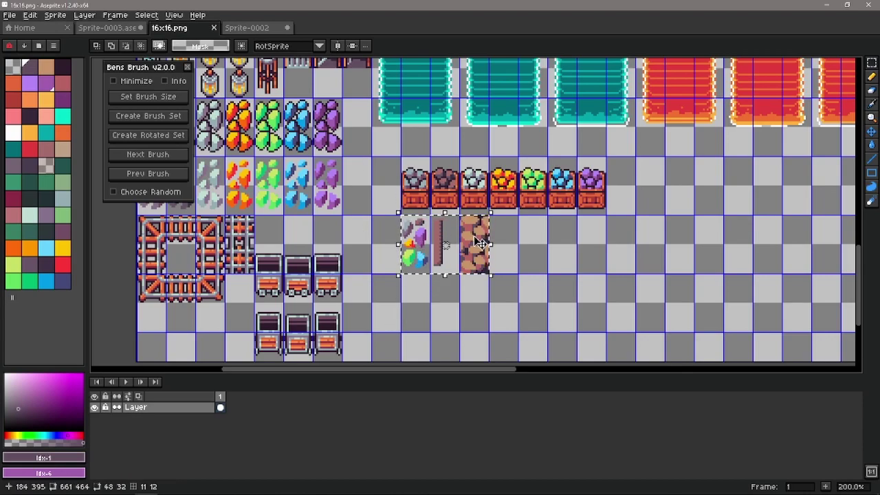
pyautogui.hotkey('ctrl', 'b')
# Test curved strokes with the new brush on Sprite-0002, then undo them.
pyautogui.click(253, 27)
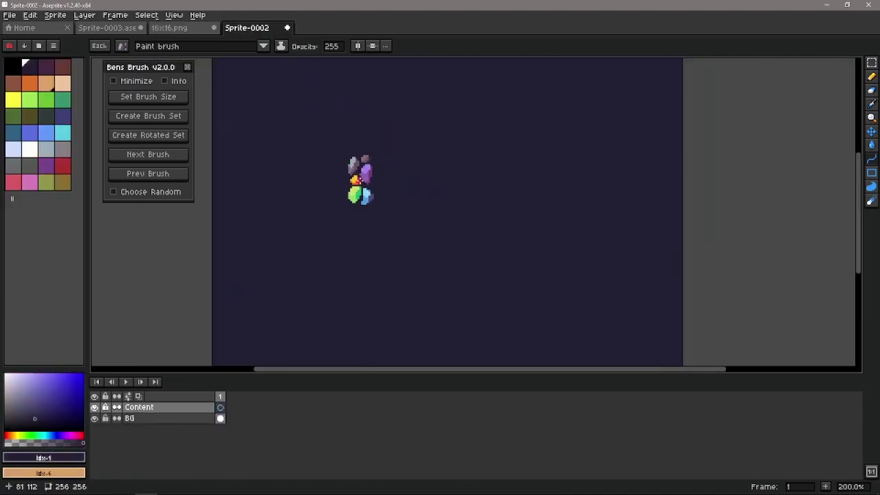
pyautogui.moveTo(247, 103)
pyautogui.mouseDown()
pyautogui.moveTo(585, 321)
pyautogui.moveTo(289, 227)
pyautogui.moveTo(238, 214)
pyautogui.moveTo(227, 220)
pyautogui.moveTo(334, 212)
pyautogui.moveTo(570, 163)
pyautogui.moveTo(609, 165)
pyautogui.mouseUp()
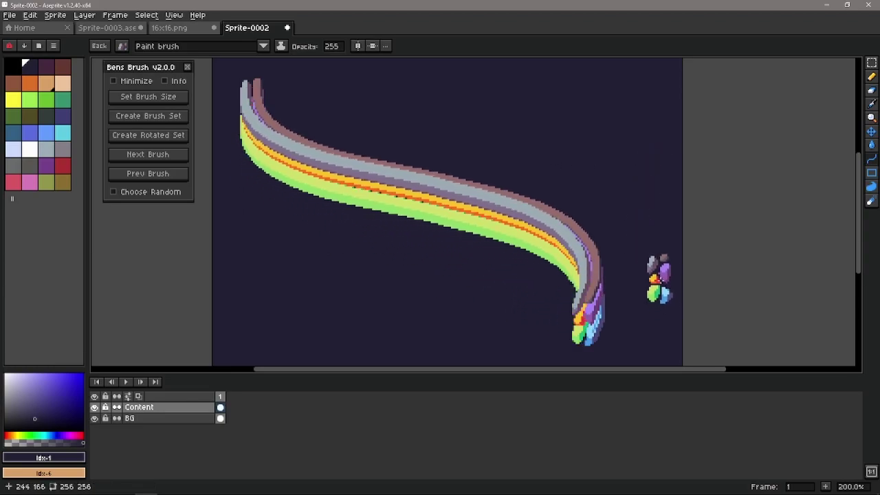
pyautogui.moveTo(630, 106)
pyautogui.mouseDown()
pyautogui.moveTo(408, 185)
pyautogui.moveTo(263, 283)
pyautogui.moveTo(262, 319)
pyautogui.mouseUp()
pyautogui.moveTo(459, 150)
pyautogui.mouseDown()
pyautogui.moveTo(428, 98)
pyautogui.moveTo(289, 124)
pyautogui.moveTo(231, 226)
pyautogui.moveTo(215, 213)
pyautogui.mouseUp()
pyautogui.press('v')
pyautogui.hotkey('ctrl', 'z')
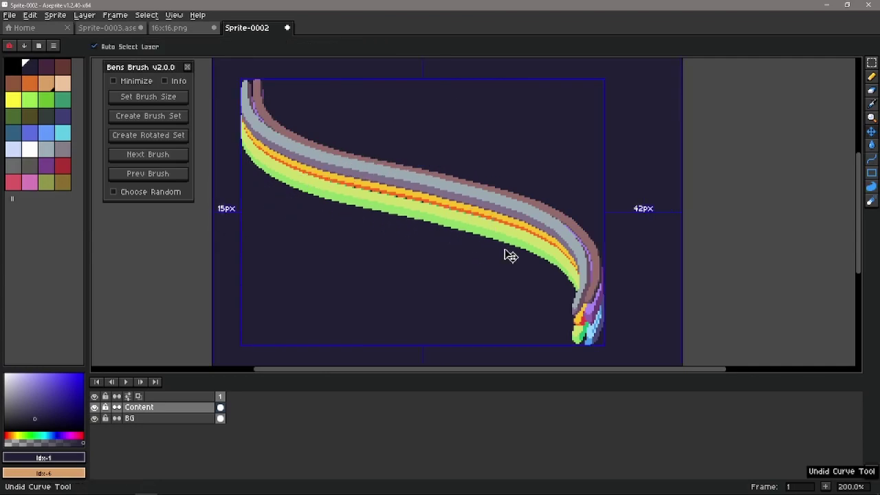
pyautogui.hotkey('ctrl', 'z')
# Draw an S-shaped ribbon with the post brush and bucket-fill it with the rock pattern.
pyautogui.press('b')
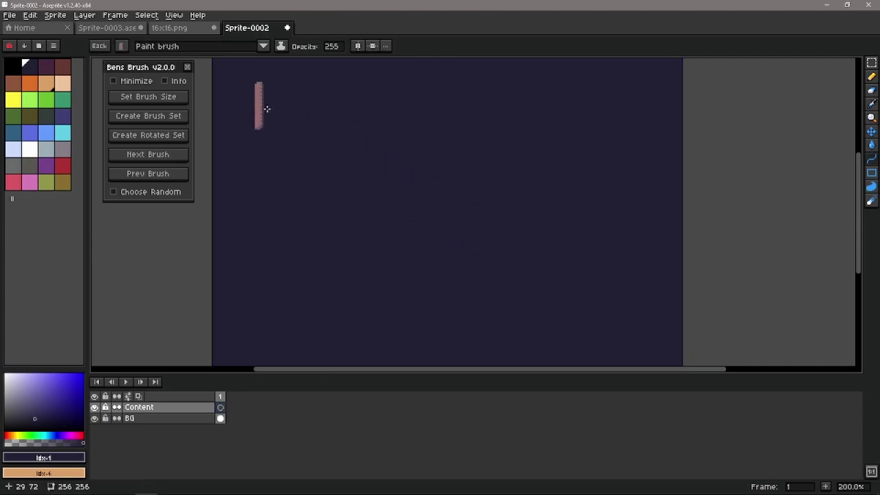
pyautogui.moveTo(267, 109)
pyautogui.mouseDown()
pyautogui.moveTo(499, 230)
pyautogui.moveTo(639, 328)
pyautogui.moveTo(240, 269)
pyautogui.moveTo(212, 251)
pyautogui.moveTo(709, 133)
pyautogui.moveTo(759, 145)
pyautogui.mouseUp()
pyautogui.click(871, 76)
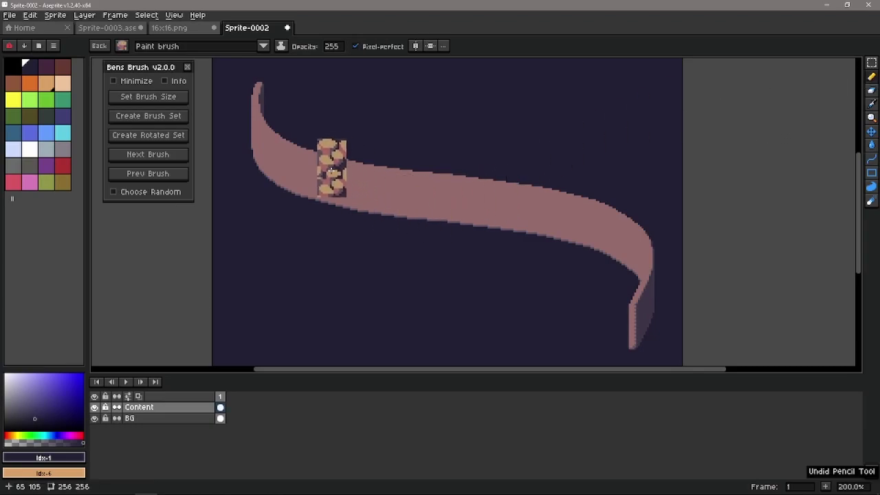
pyautogui.click(871, 145)
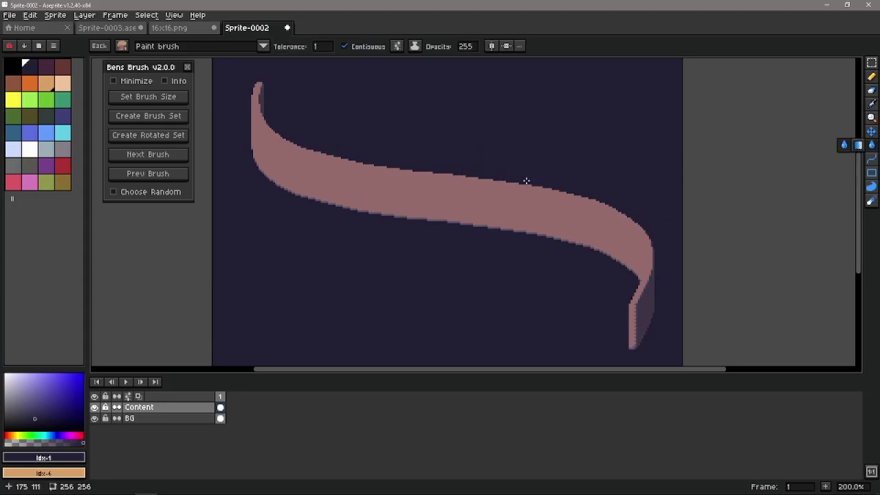
pyautogui.click(458, 194)
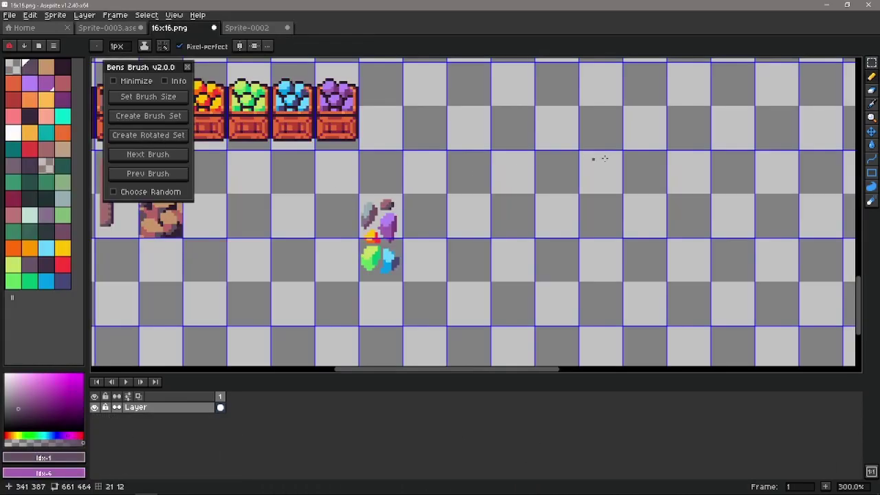
# Marquee the cell block around the gem cluster and use it as the Bens Brush cell size.
pyautogui.click(872, 64)
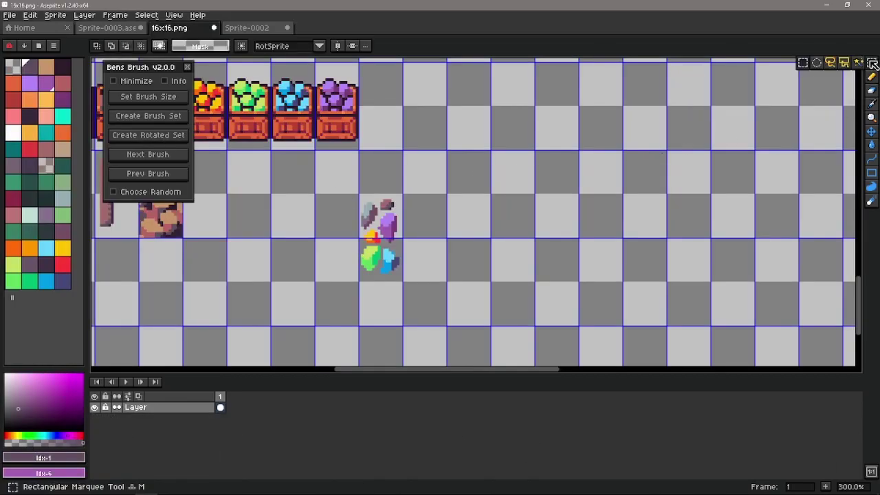
pyautogui.moveTo(320, 148); pyautogui.dragTo(357, 240)
pyautogui.click(332, 156)
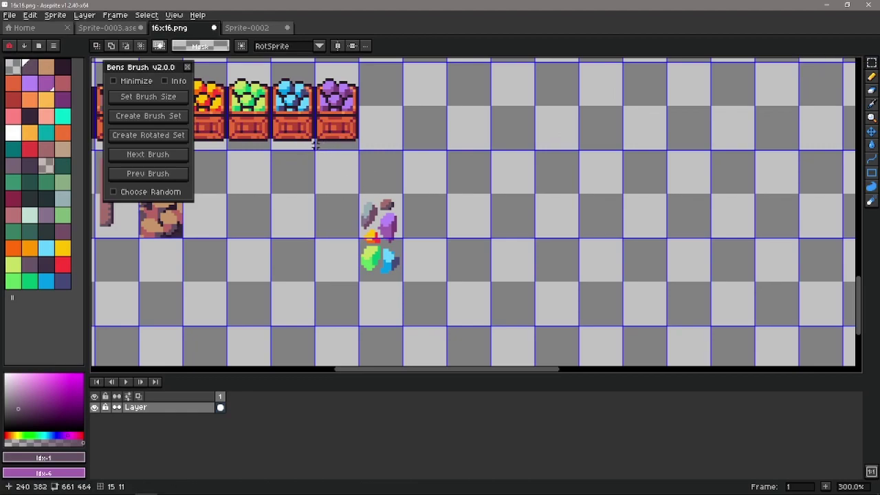
pyautogui.moveTo(315, 151); pyautogui.dragTo(448, 330)
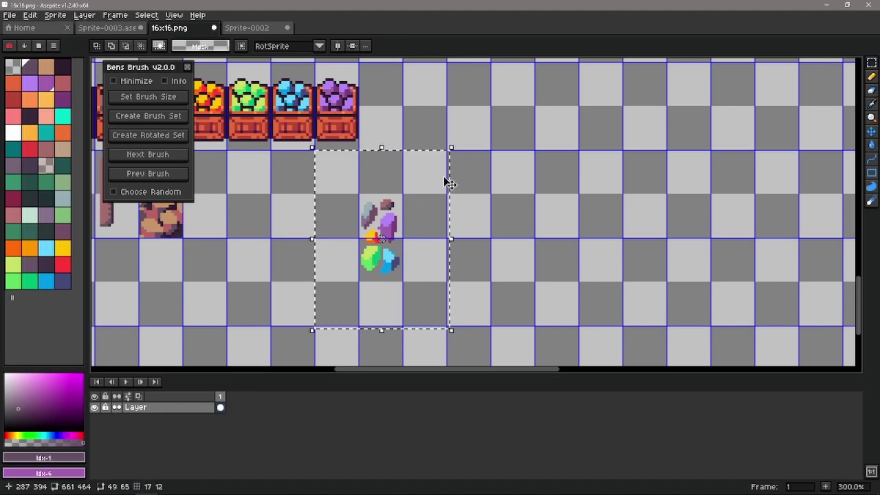
pyautogui.moveTo(458, 140); pyautogui.dragTo(427, 249)
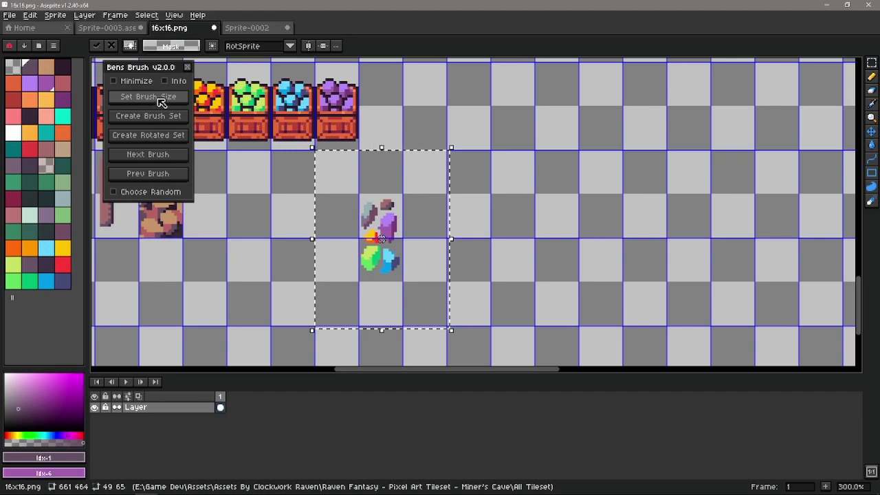
pyautogui.click(158, 98)
# Duplicate the gem cluster into the cells along the bottom row.
pyautogui.scroll(-2, 546, 291)
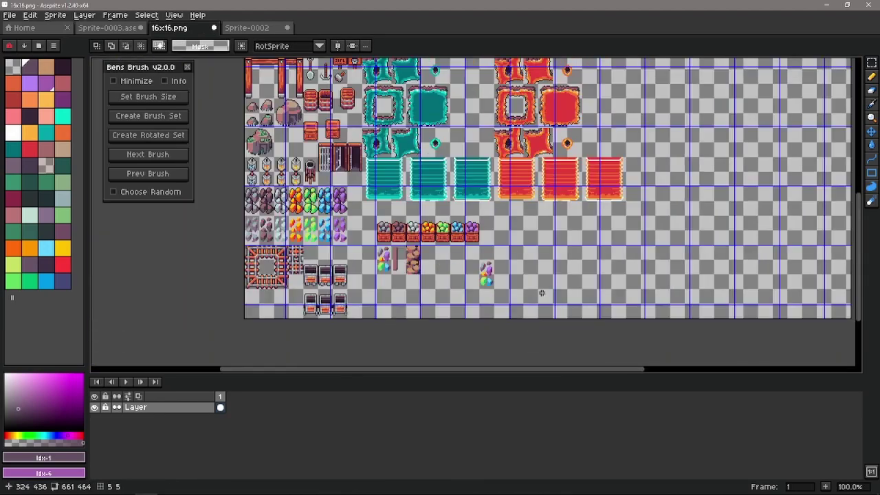
pyautogui.scroll(1, 447, 287)
pyautogui.hotkey('ctrl', 'shift', 'd')
pyautogui.moveTo(395, 279); pyautogui.dragTo(833, 260)
pyautogui.scroll(-1, 826, 262)
pyautogui.hscroll(2, 619, 255)
pyautogui.scroll(1, 581, 252)
pyautogui.scroll(-1, 581, 253)
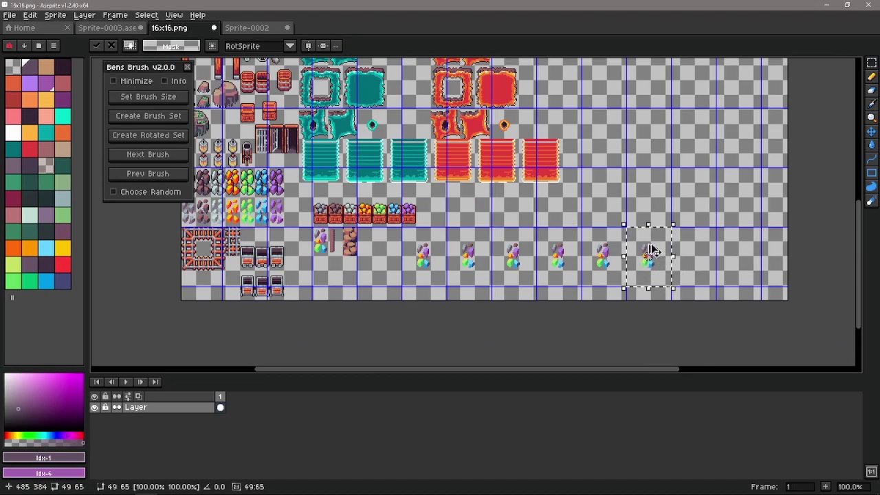
# Add one more gem copy, select the whole row, and create a rotated set from it.
pyautogui.moveTo(647, 256); pyautogui.dragTo(694, 252)
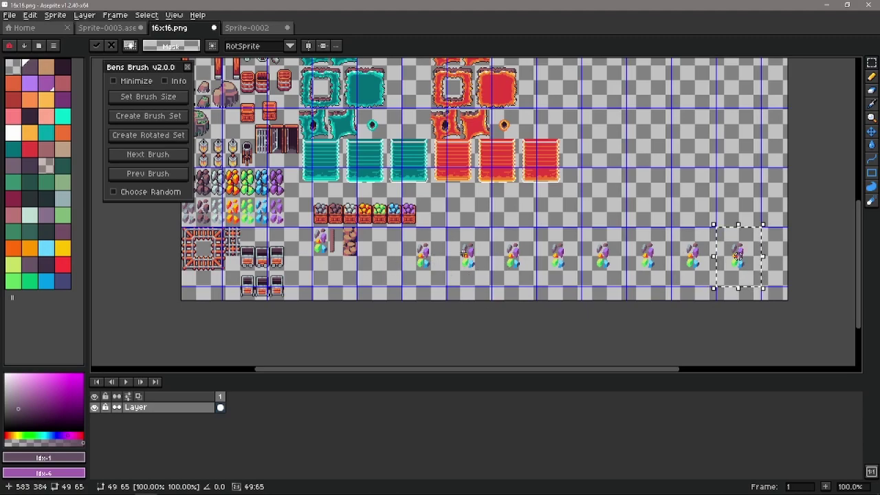
pyautogui.moveTo(425, 251); pyautogui.dragTo(743, 255)
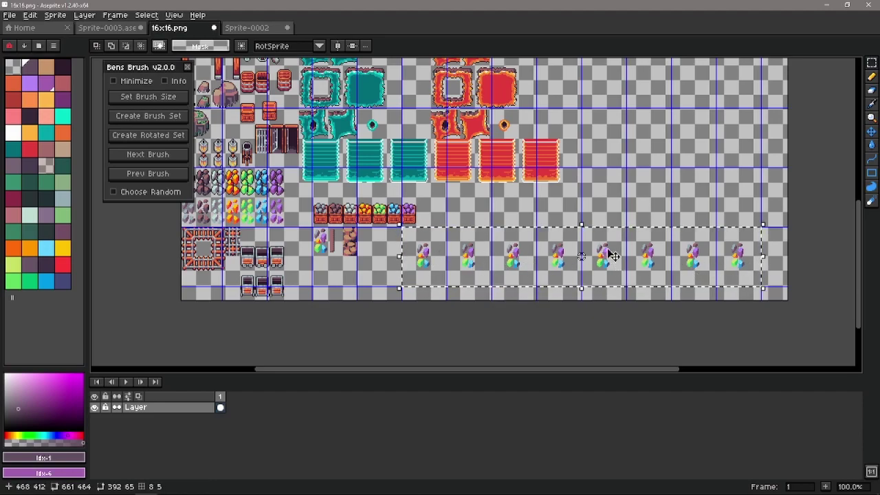
pyautogui.click(167, 138)
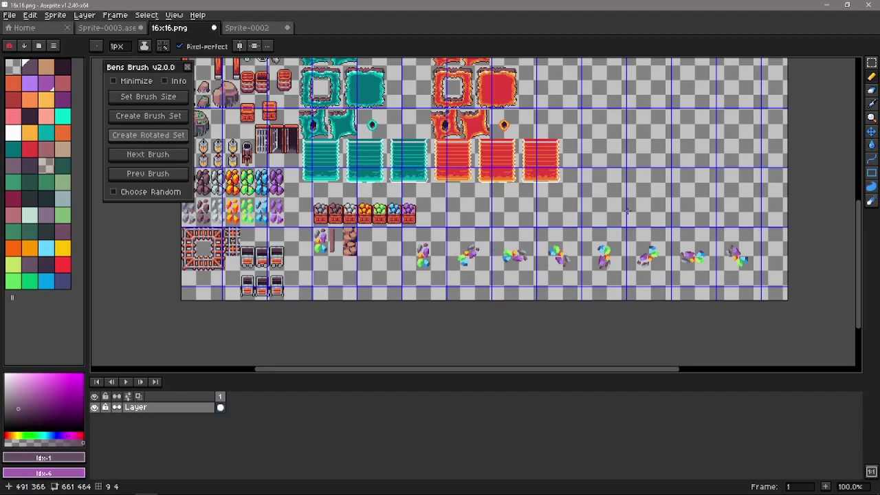
# Load the rotated gem copies as the active brush.
pyautogui.scroll(2, 509, 250)
pyautogui.scroll(-2, 418, 227)
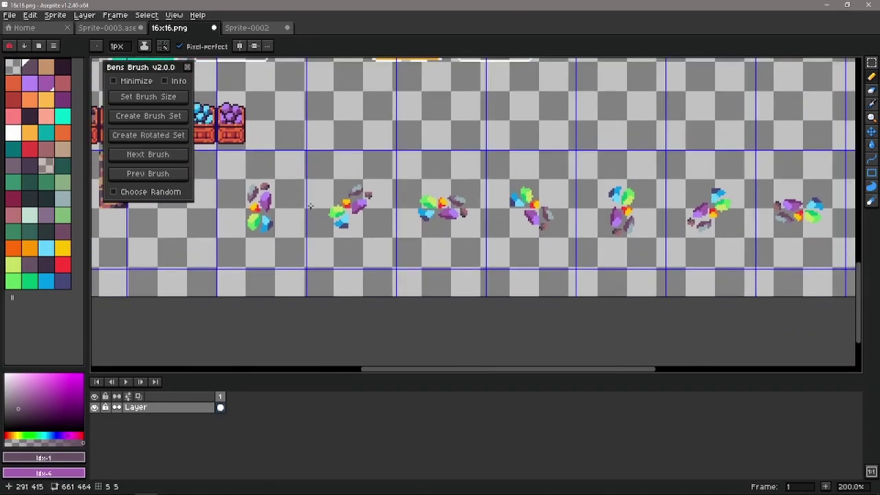
pyautogui.moveTo(310, 205); pyautogui.dragTo(349, 219)
pyautogui.click(147, 154)
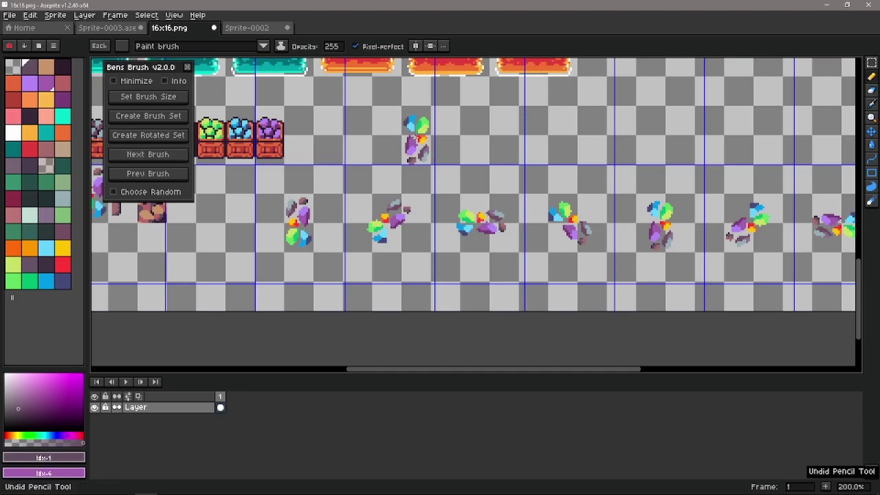
# Paint several trial streaks with the rotated gem brush, then undo them.
pyautogui.moveTo(392, 125); pyautogui.dragTo(507, 124)
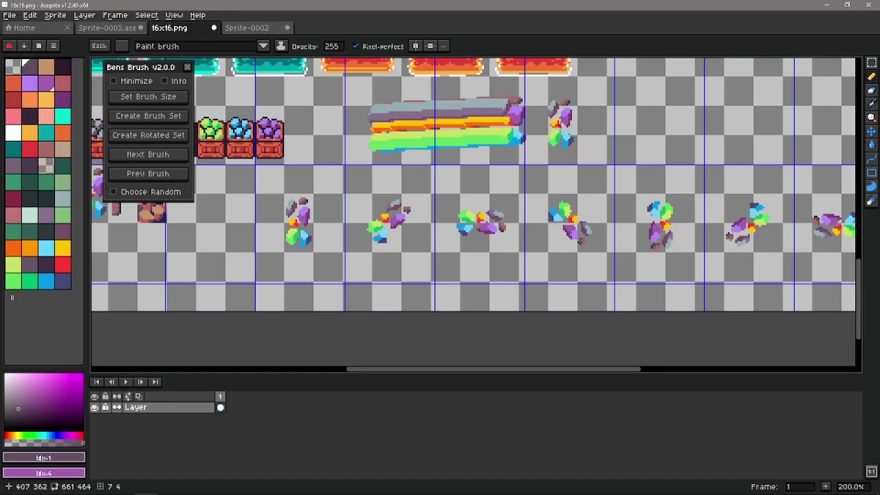
pyautogui.moveTo(570, 124); pyautogui.dragTo(626, 137)
pyautogui.moveTo(595, 112); pyautogui.dragTo(708, 88)
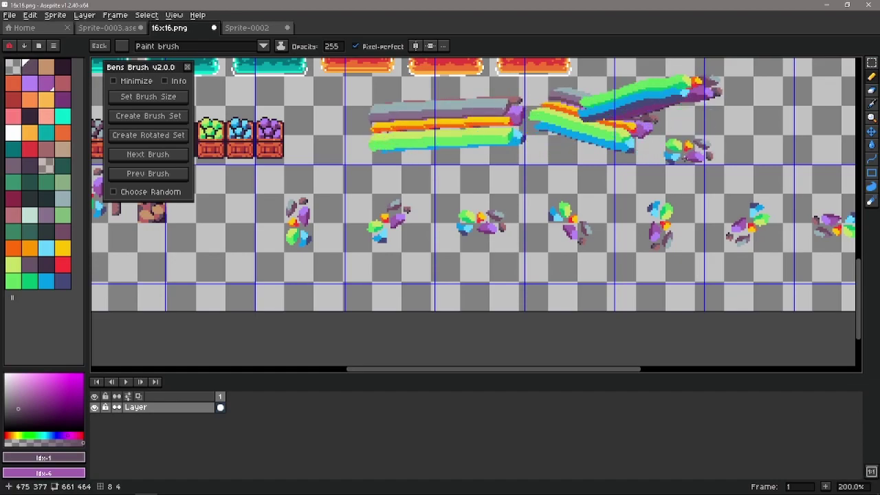
pyautogui.moveTo(667, 137); pyautogui.dragTo(763, 100)
pyautogui.moveTo(633, 168); pyautogui.dragTo(715, 134)
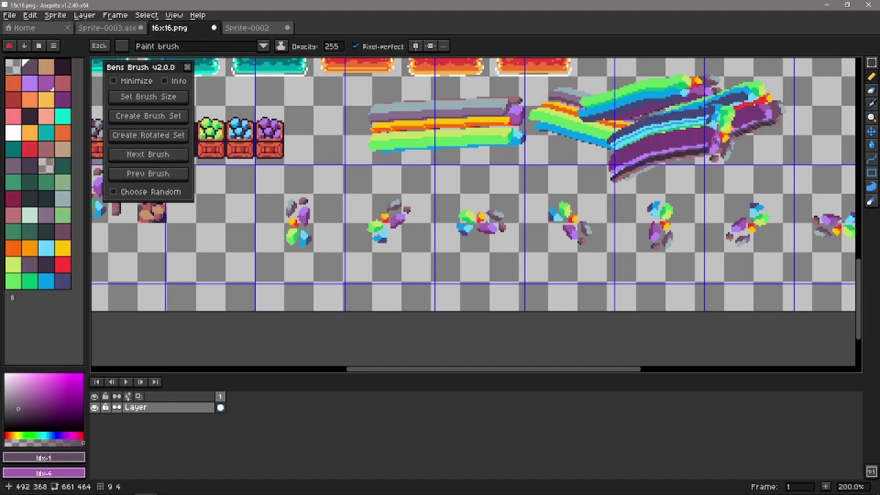
pyautogui.hotkey('ctrl', 'z')
pyautogui.hotkey('ctrl', 'z')
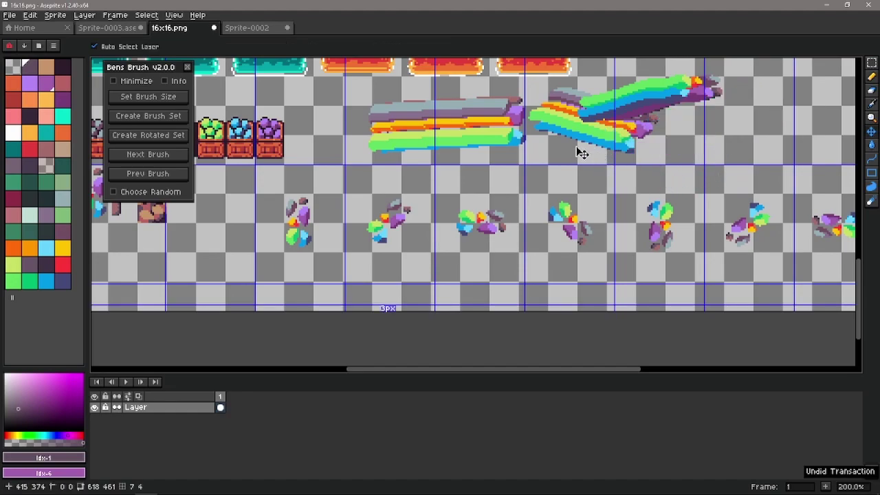
pyautogui.hotkey('ctrl', 'z')
pyautogui.hotkey('ctrl', 'z')
pyautogui.hotkey('ctrl', 'z')
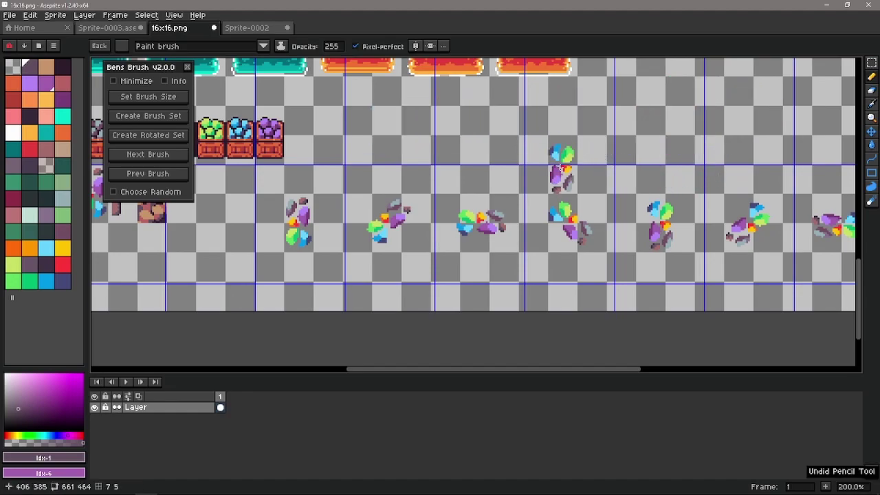
# Undo the last pencil stroke and open the Edit > Undo History panel.
pyautogui.scroll(-1, 423, 206)
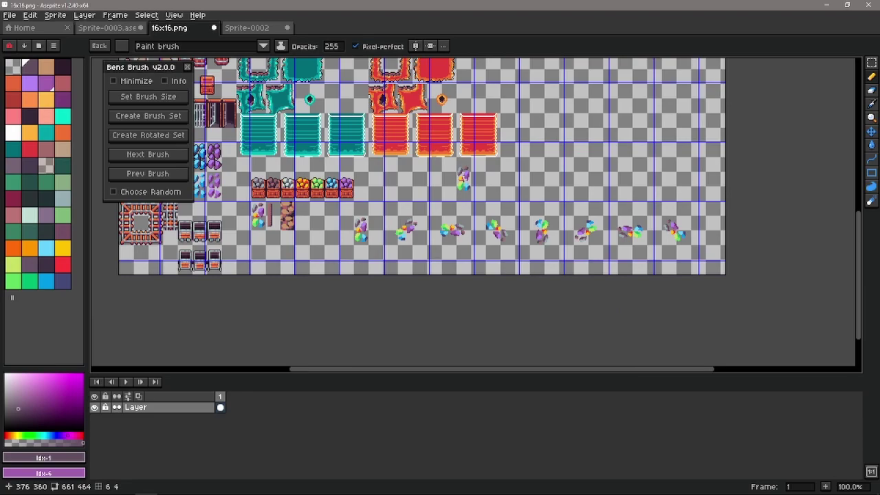
pyautogui.hotkey('ctrl', 'z')
pyautogui.click(30, 15)
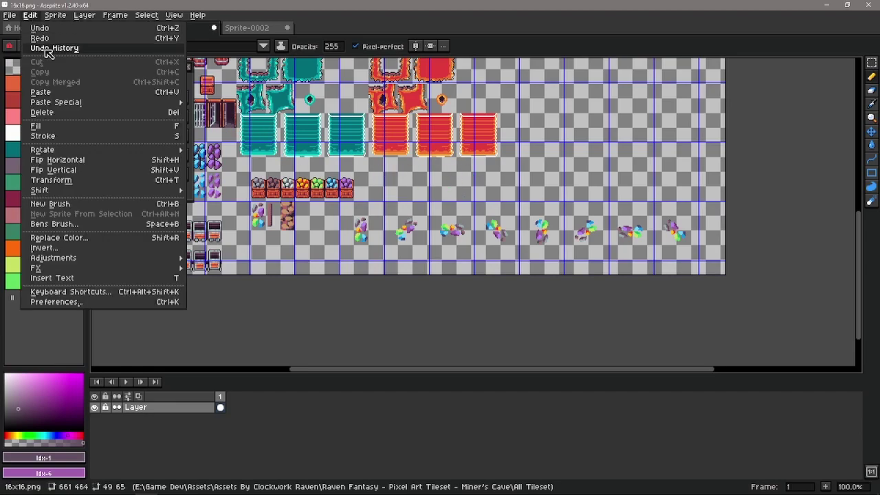
pyautogui.click(49, 49)
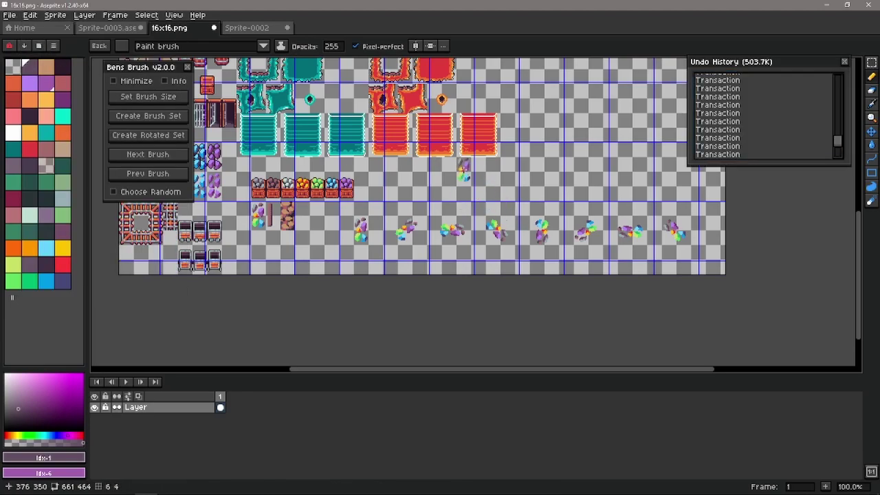
pyautogui.hotkey('ctrl', 'z')
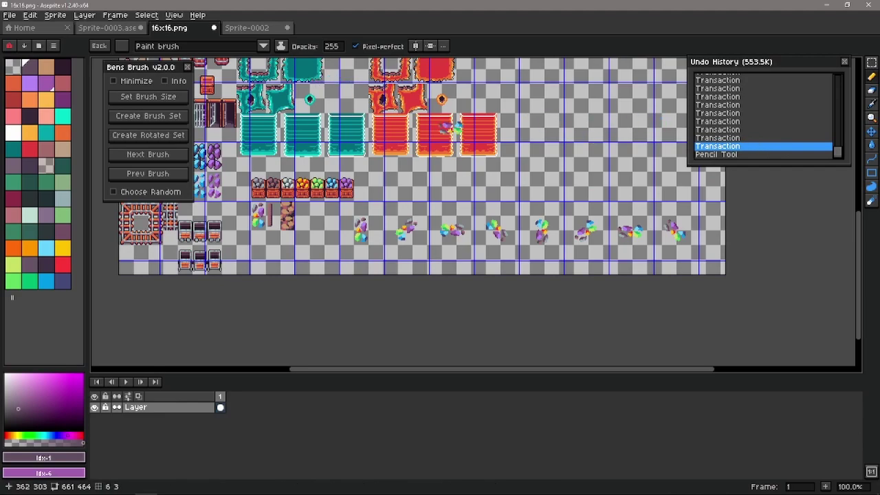
# Revert to the Rectangular Marquee Tool history step and close the Undo History panel.
pyautogui.click(30, 15)
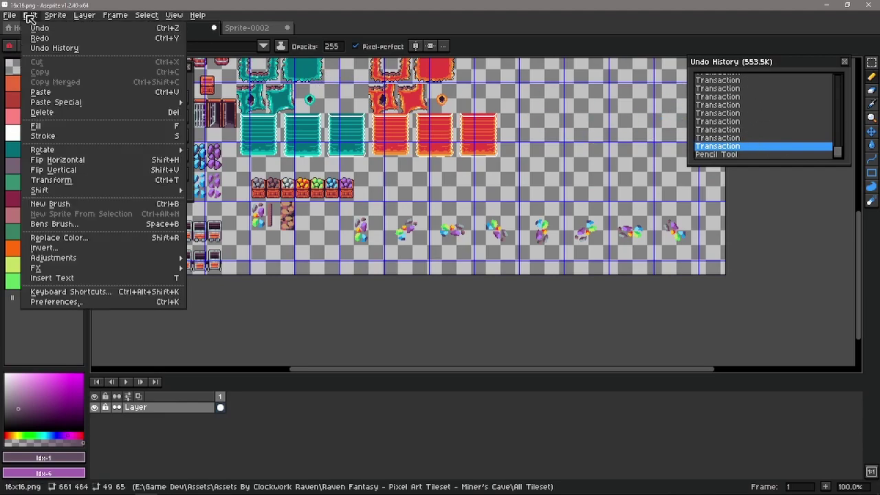
pyautogui.scroll(3, 779, 133)
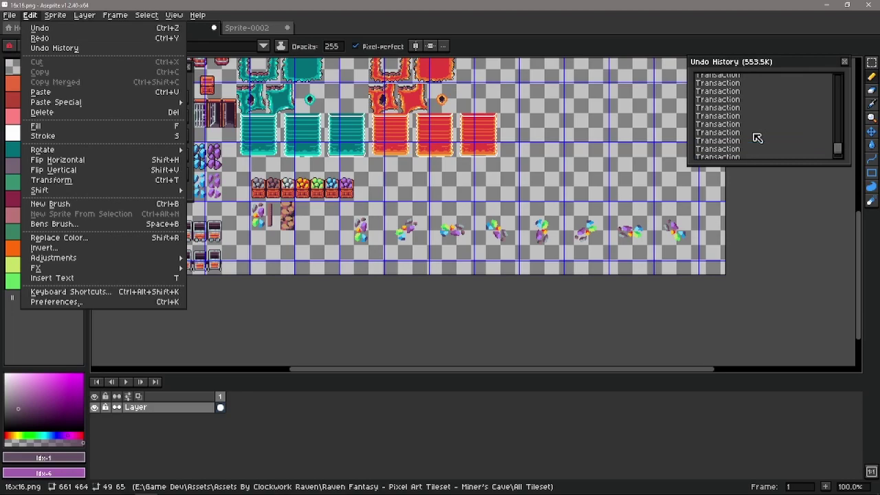
pyautogui.scroll(5, 757, 138)
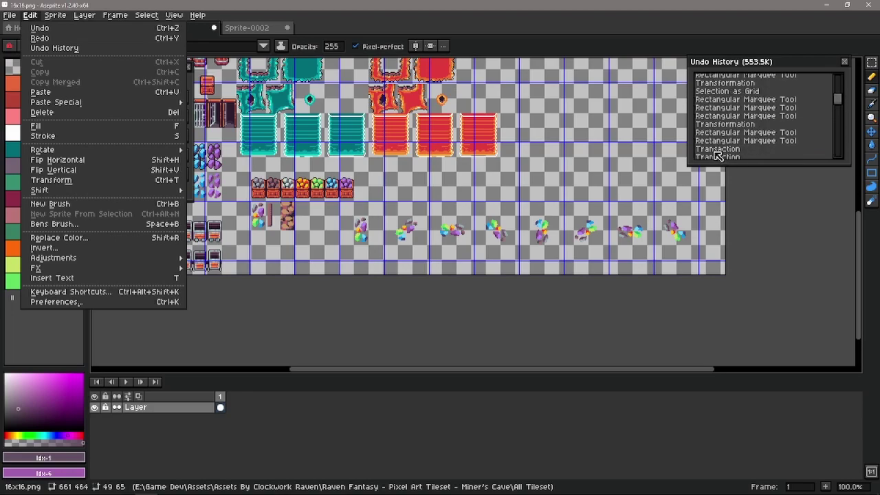
pyautogui.click(733, 148)
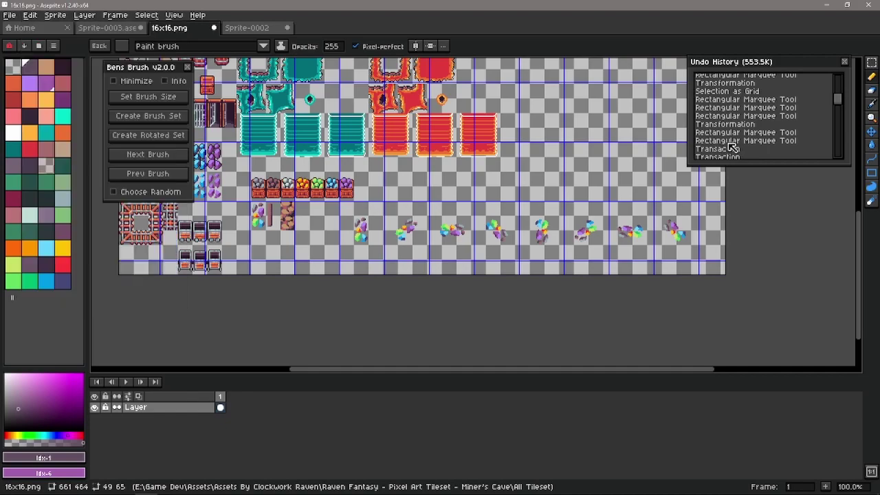
pyautogui.click(731, 141)
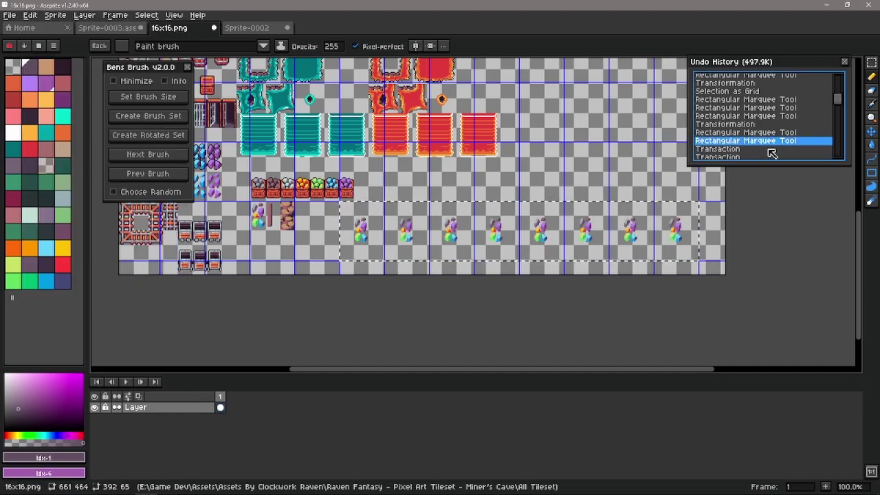
pyautogui.scroll(-8, 743, 146)
pyautogui.scroll(-6, 746, 146)
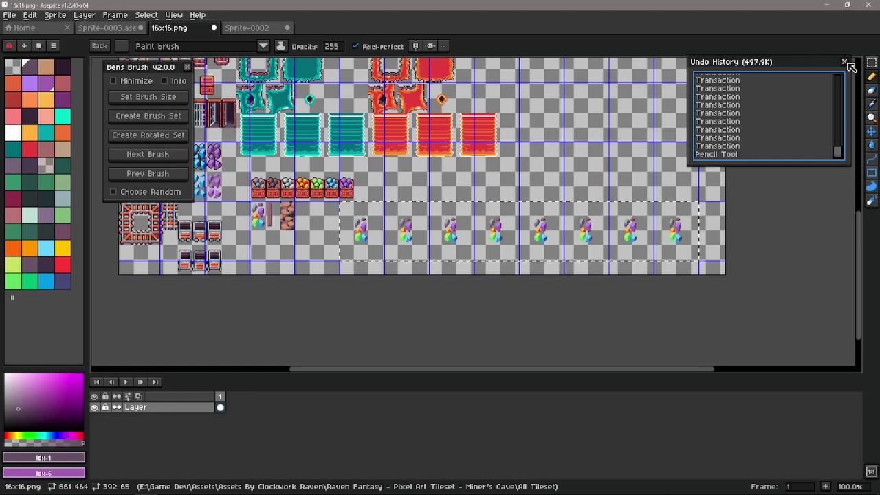
pyautogui.click(845, 62)
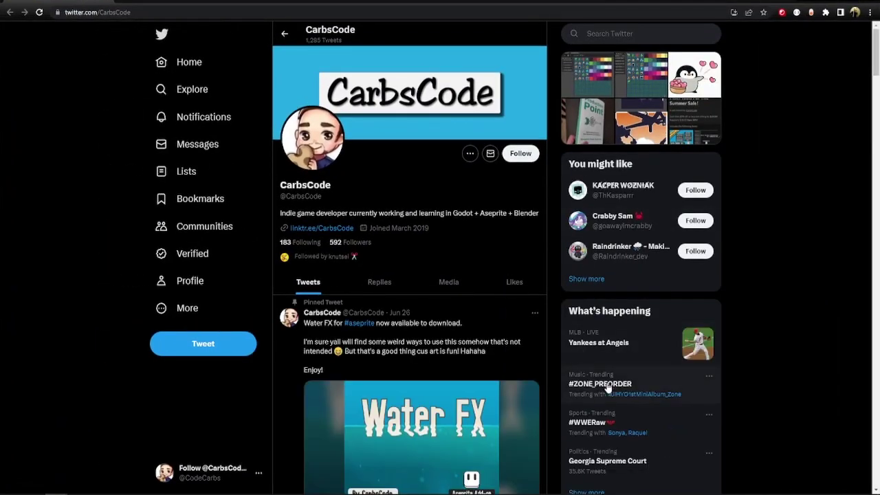
pyautogui.scroll(-1, 511, 368)
pyautogui.scroll(-2, 512, 368)
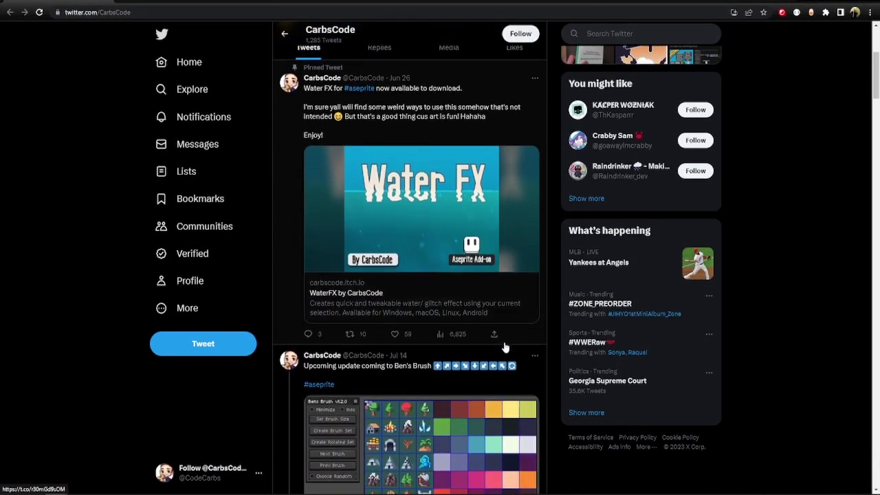
pyautogui.scroll(4, 506, 344)
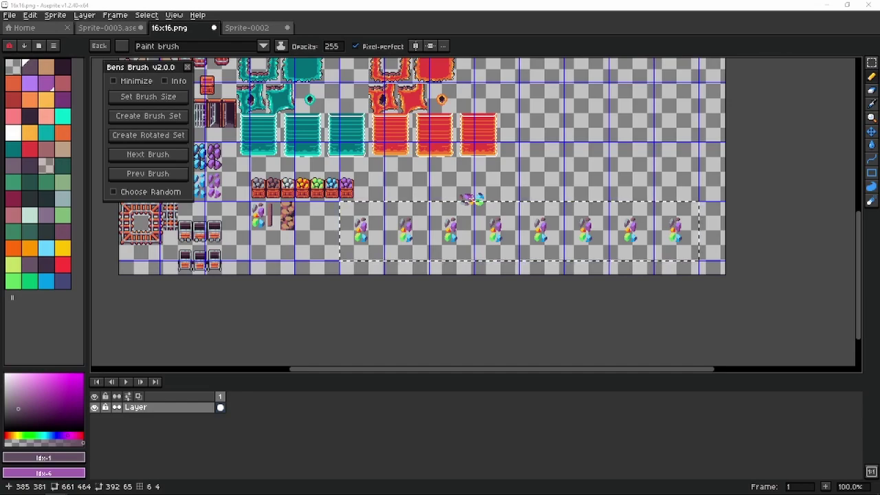
# Show the Bens Brush thank-you page and open, then close, the author's itch.io projects link.
pyautogui.click(176, 81)
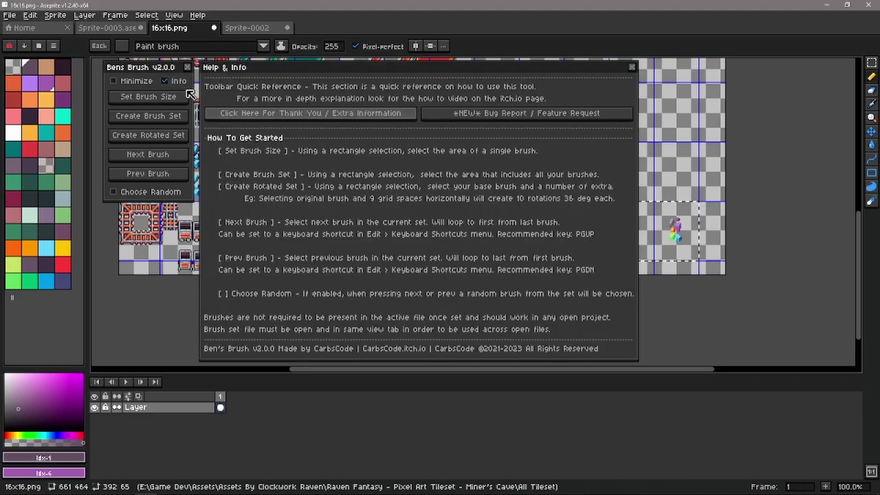
pyautogui.click(296, 118)
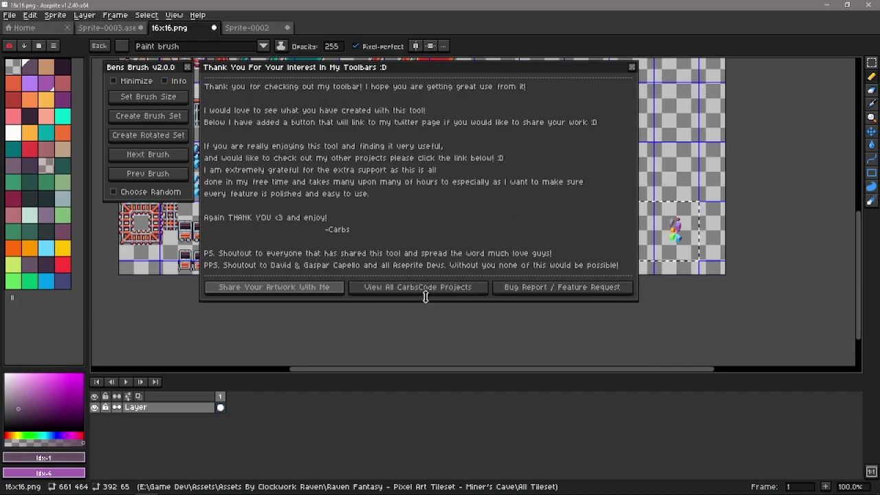
pyautogui.click(452, 292)
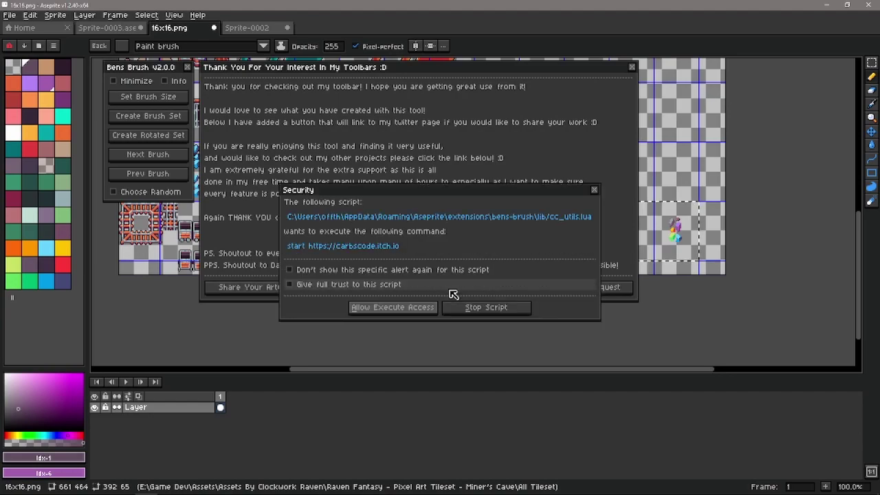
pyautogui.click(416, 307)
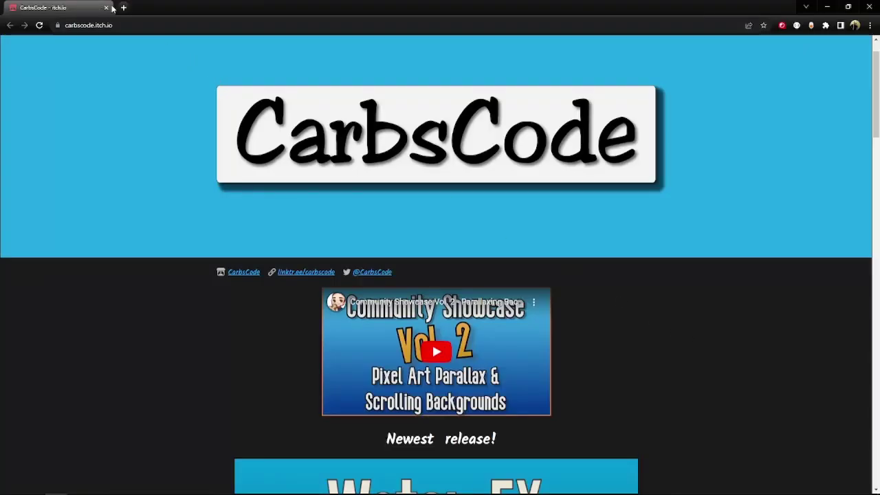
pyautogui.click(106, 7)
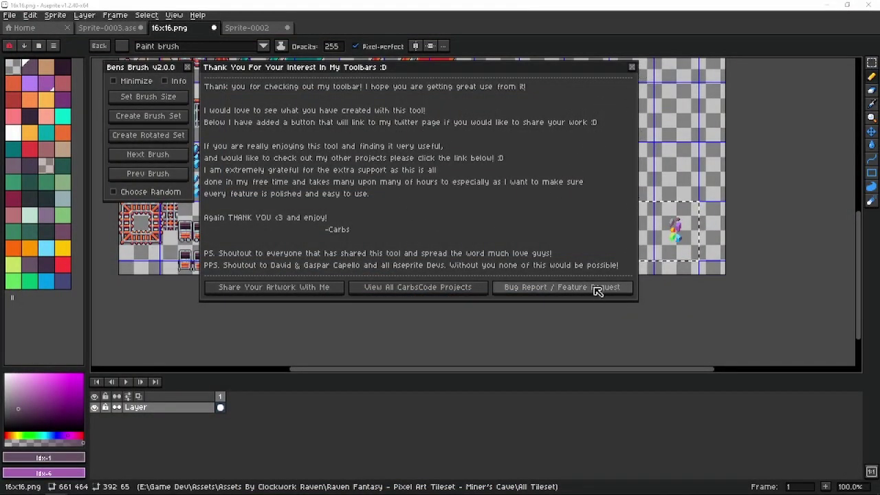
# Open the Bug Report link to the GitHub issues page, then close it.
pyautogui.click(550, 288)
pyautogui.click(548, 289)
pyautogui.click(371, 307)
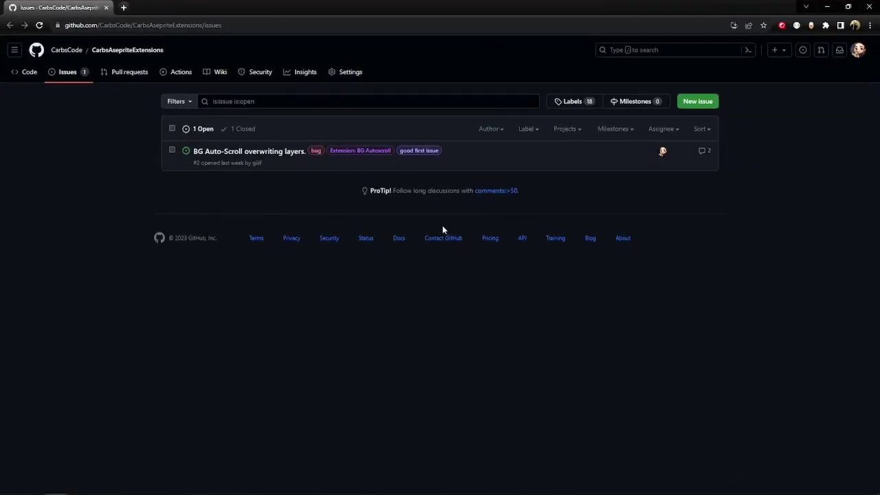
pyautogui.click(106, 8)
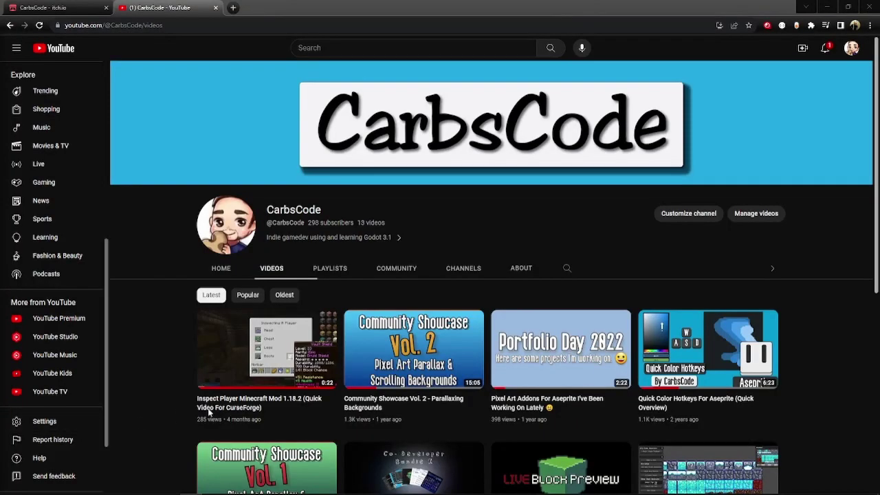
# Highlight the subscriber count on the author's YouTube Videos page, then clear the highlight.
pyautogui.moveTo(355, 223); pyautogui.dragTo(308, 223)
pyautogui.click(337, 222)
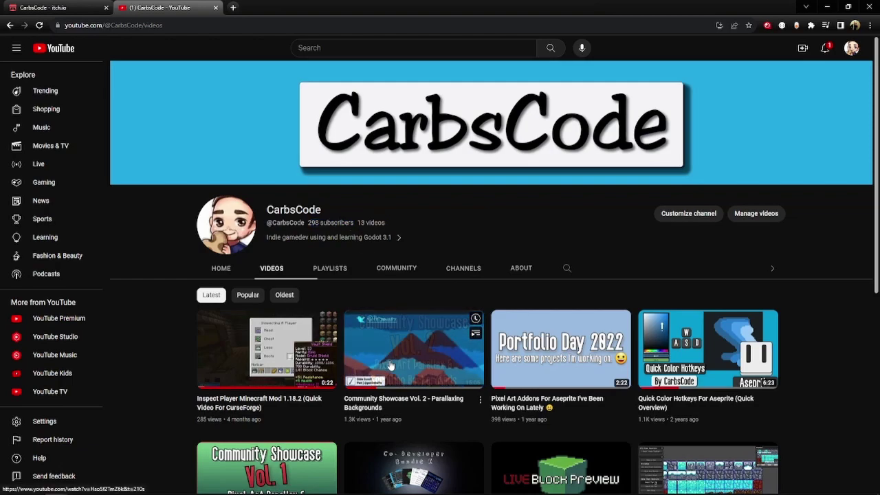